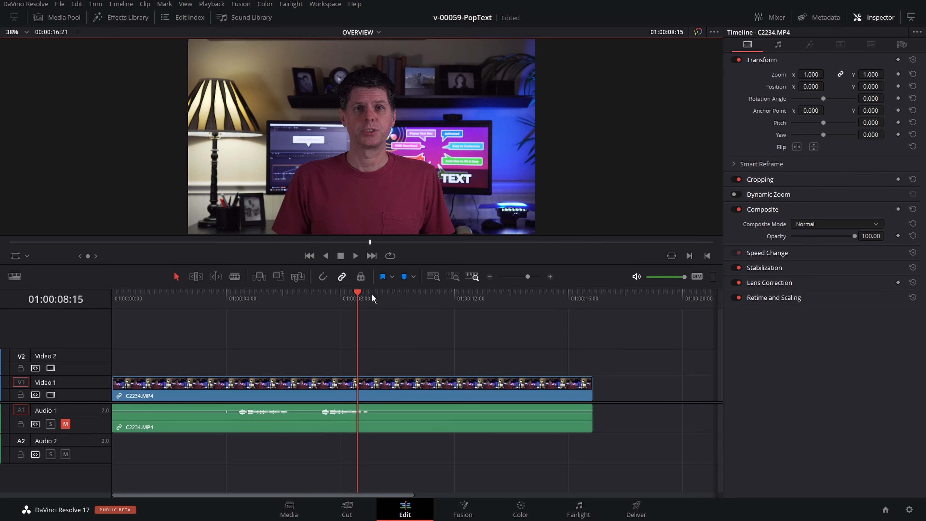
Open the Effects Library and look through its Titles category for the JustText popup titles
click(124, 18)
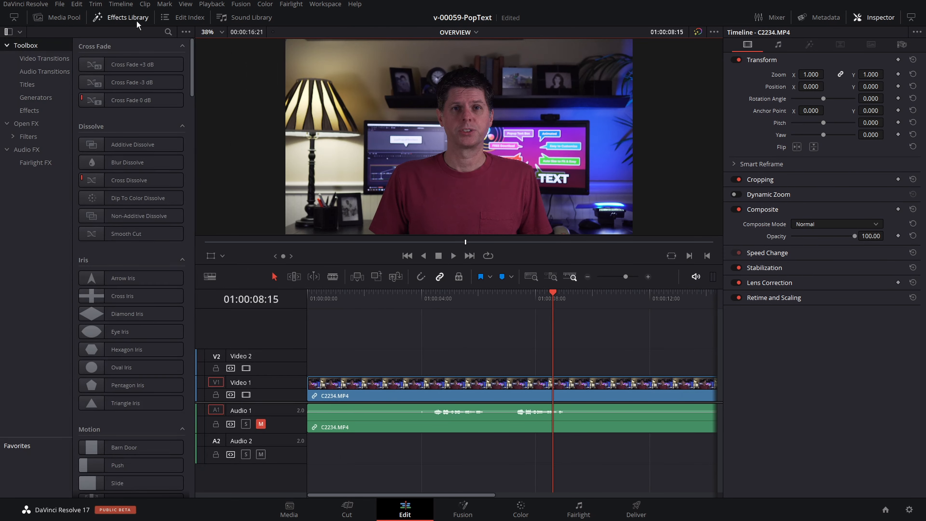
click(32, 85)
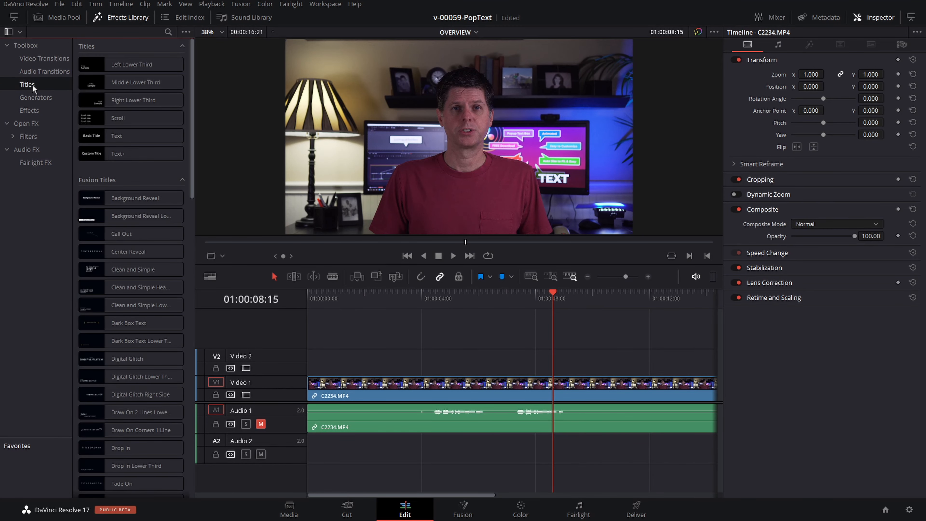
drag(191, 75, 193, 190)
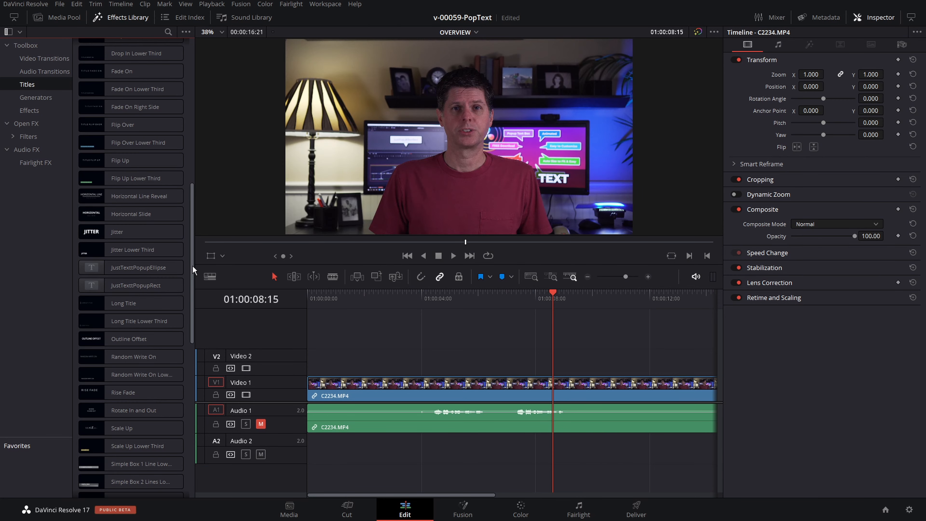
drag(193, 265, 185, 81)
click(40, 45)
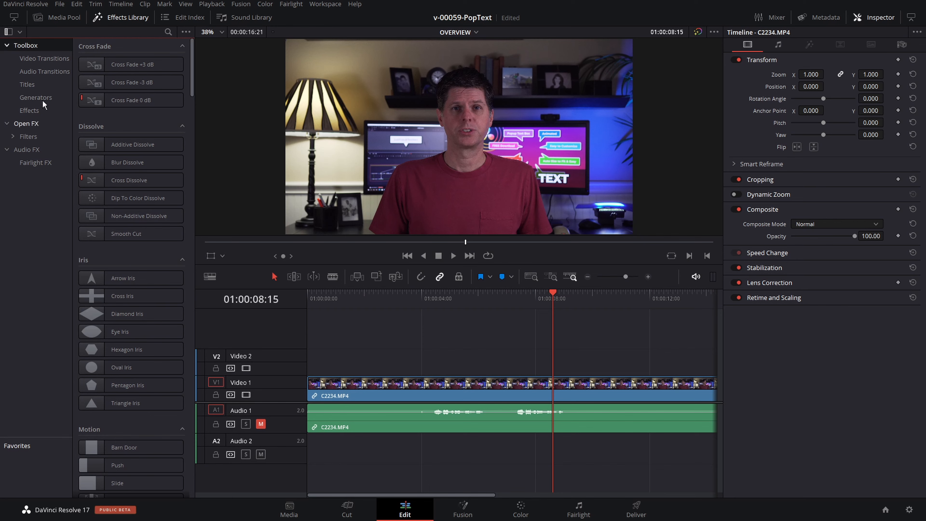
Search the effects for "justtext" and add the JustTexttPopupRect title to the Video 2 track at about three seconds
click(168, 32)
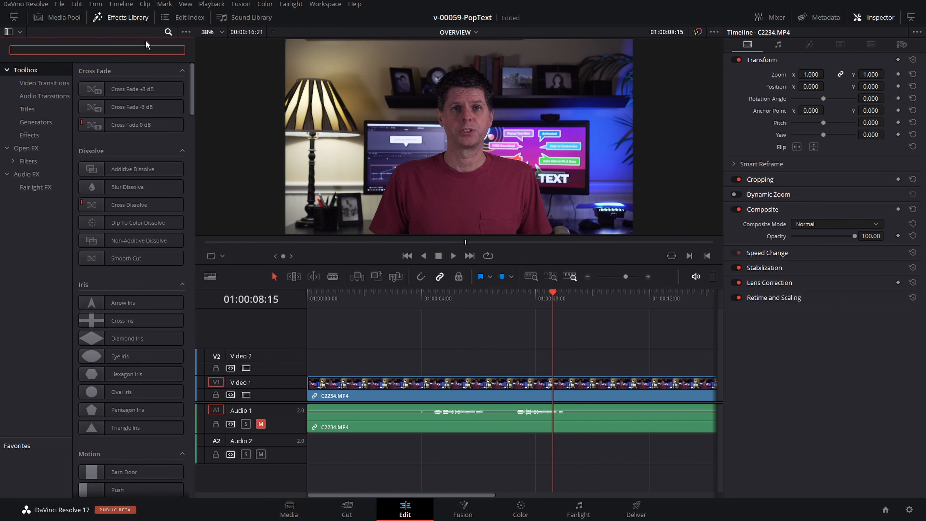
text(justtext)
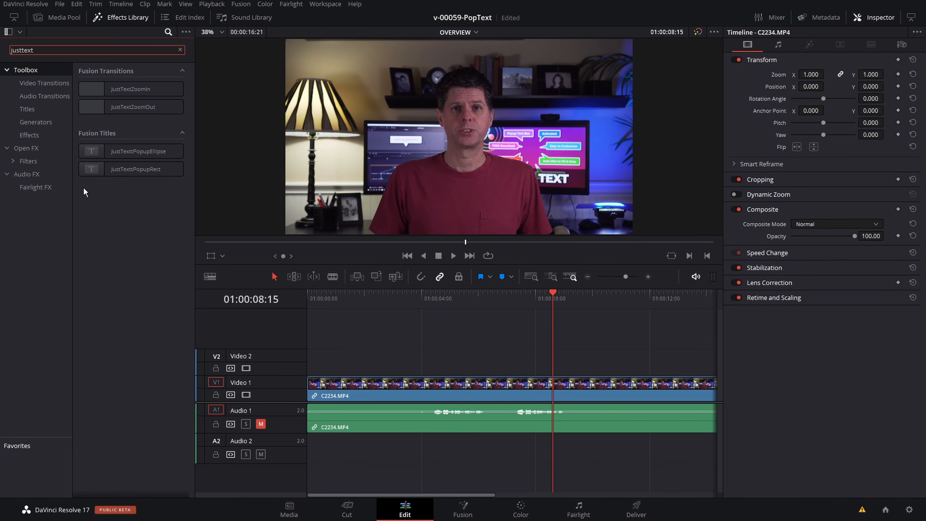
click(121, 169)
drag(121, 169, 399, 363)
Play and scrub through the popup title to review its opening and closing animations
key(Up)
key(space)
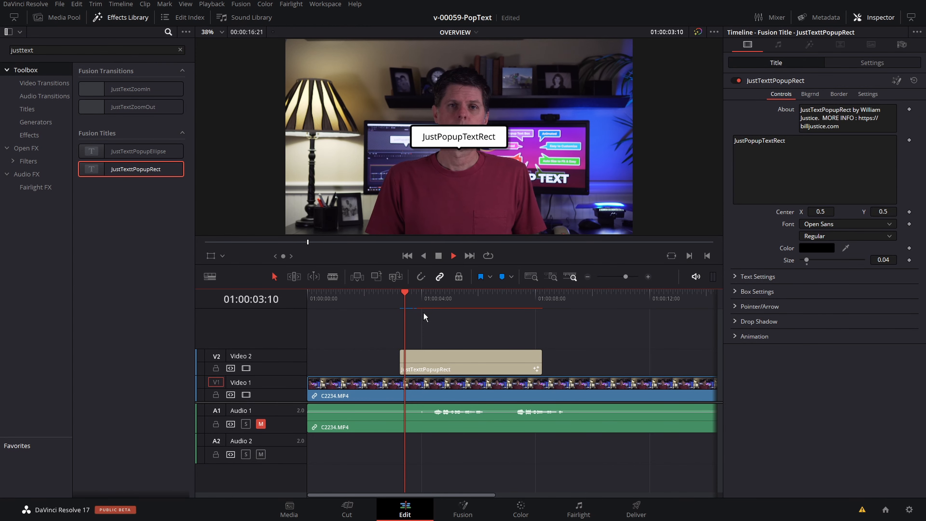
click(399, 299)
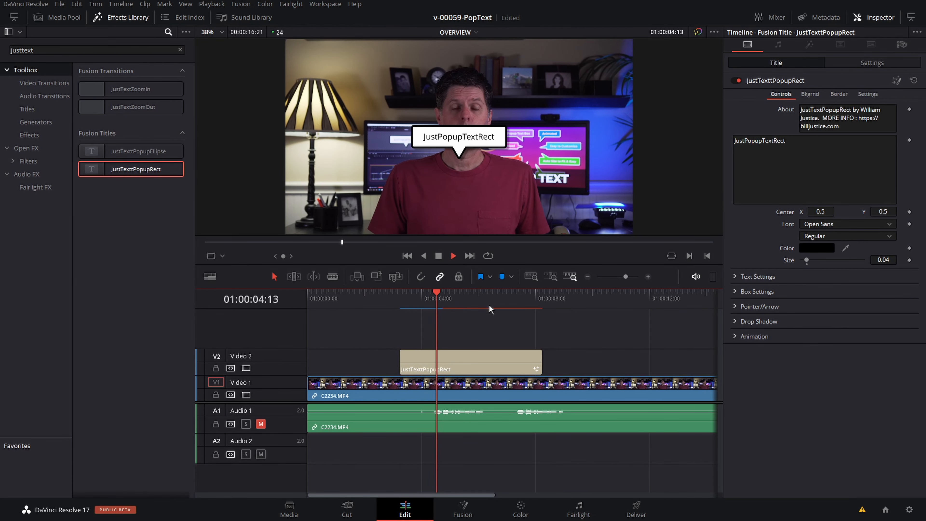
key(space)
click(416, 299)
drag(416, 297, 429, 297)
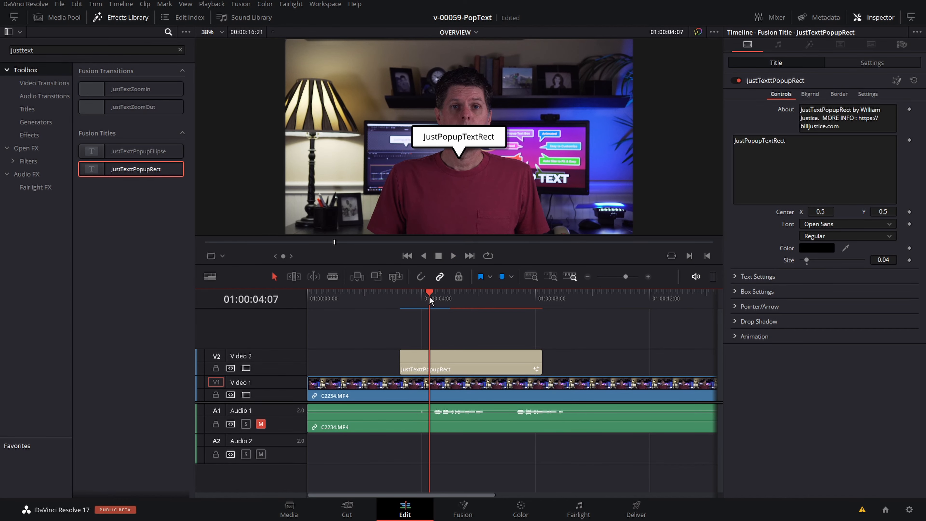
key(shift+Left)
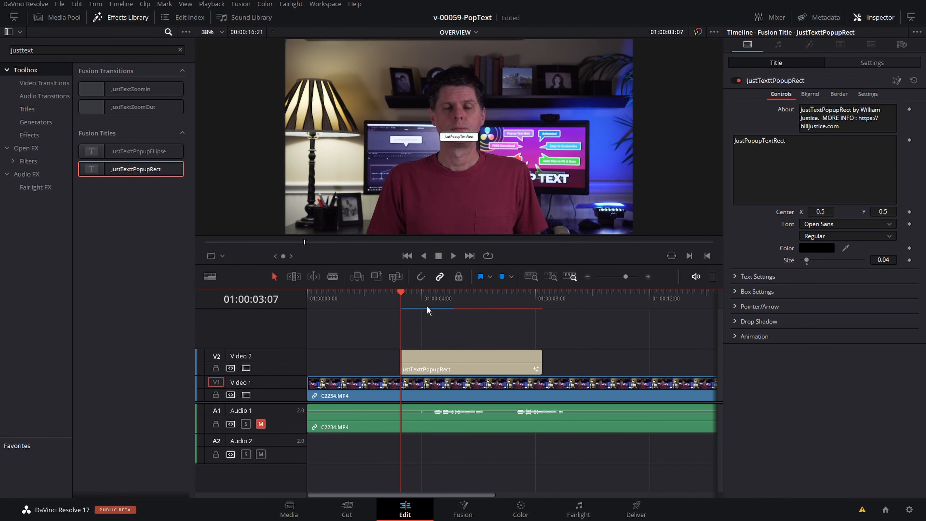
key(space)
click(527, 299)
key(space)
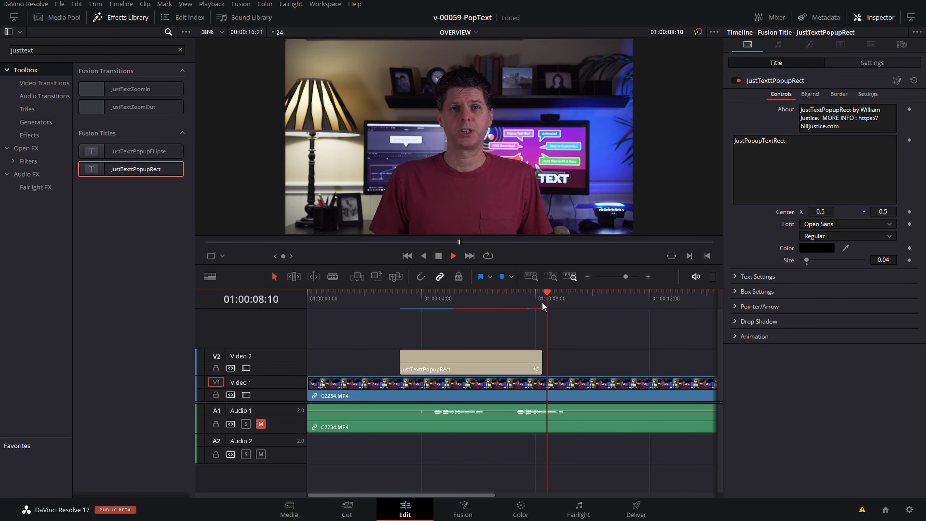
Shift the popup title slightly earlier on Video 2 and adjust its end to about 01:00:08:00
key(alt+k)
click(453, 357)
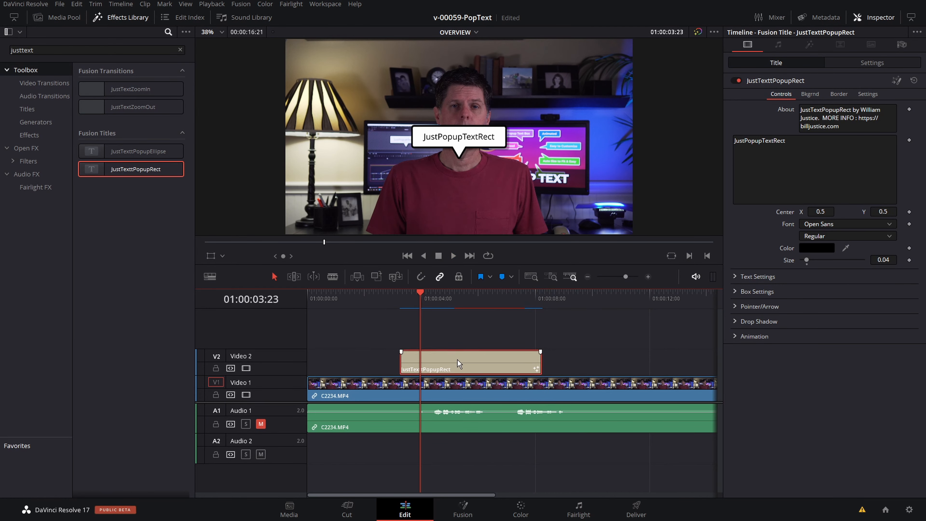
mouse_move(457, 359)
mouse_down()
mouse_move(474, 359)
mouse_move(439, 359)
mouse_up()
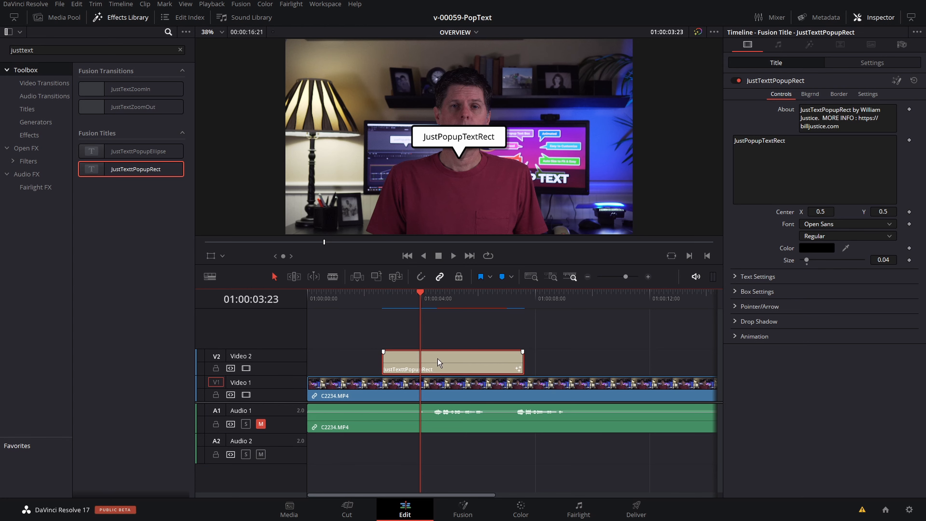
drag(524, 359, 583, 360)
drag(485, 291, 462, 296)
key(ctrl+z)
click(450, 299)
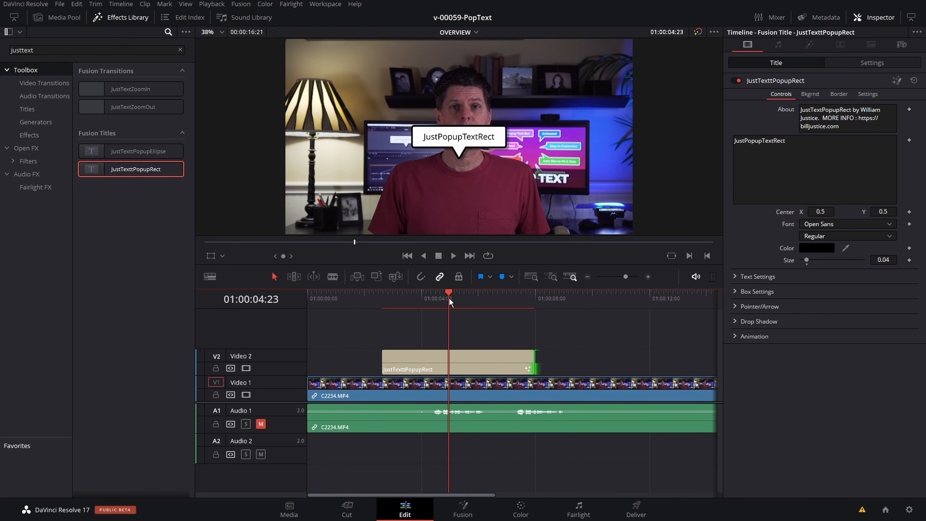
Set the popup title's center to X 0.288 and Y 0.471 in its title controls
click(464, 359)
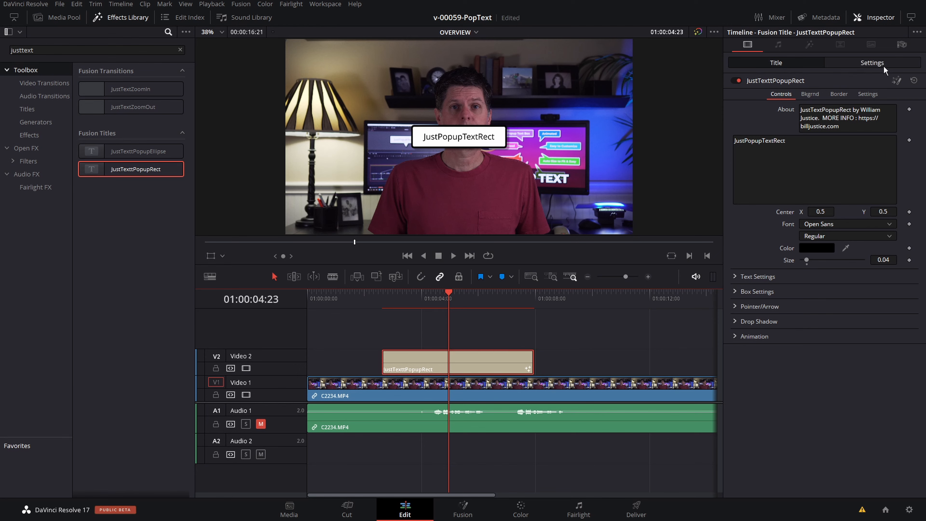
click(875, 63)
click(788, 65)
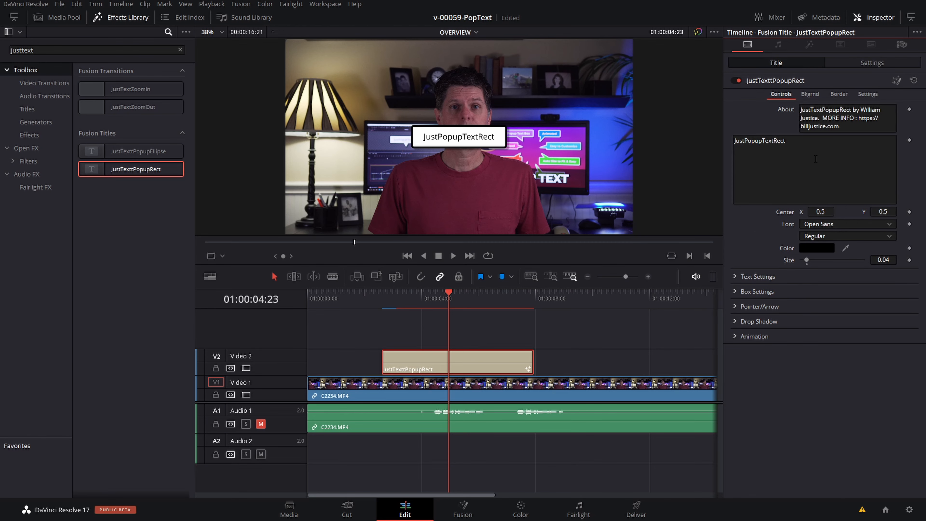
drag(820, 211, 794, 212)
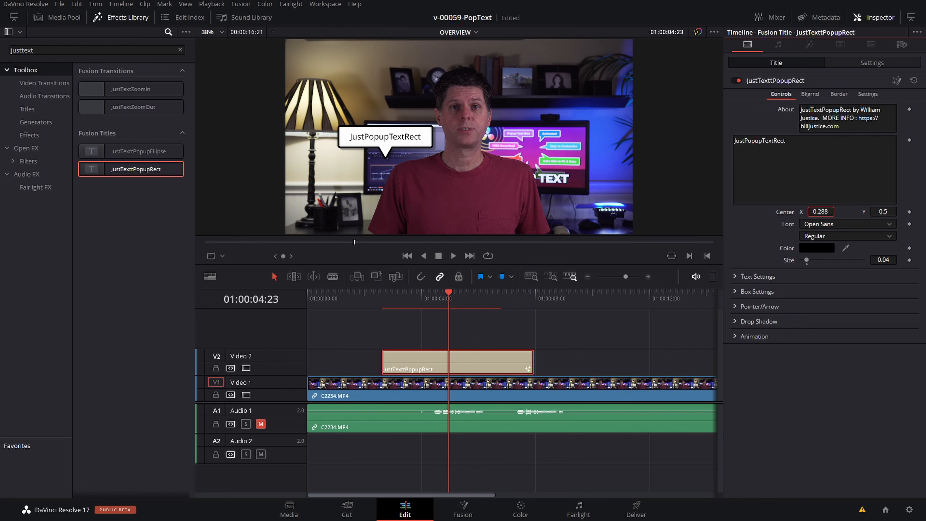
drag(883, 211, 875, 212)
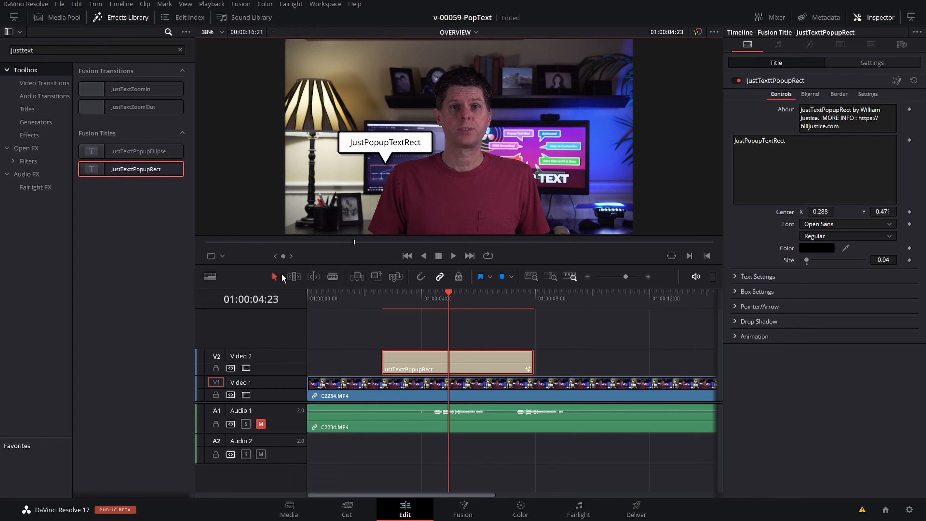
Turn on the Fusion Overlay and reposition the popup beside the man's head, with its center at about X 0.271, Y 0.708
click(222, 257)
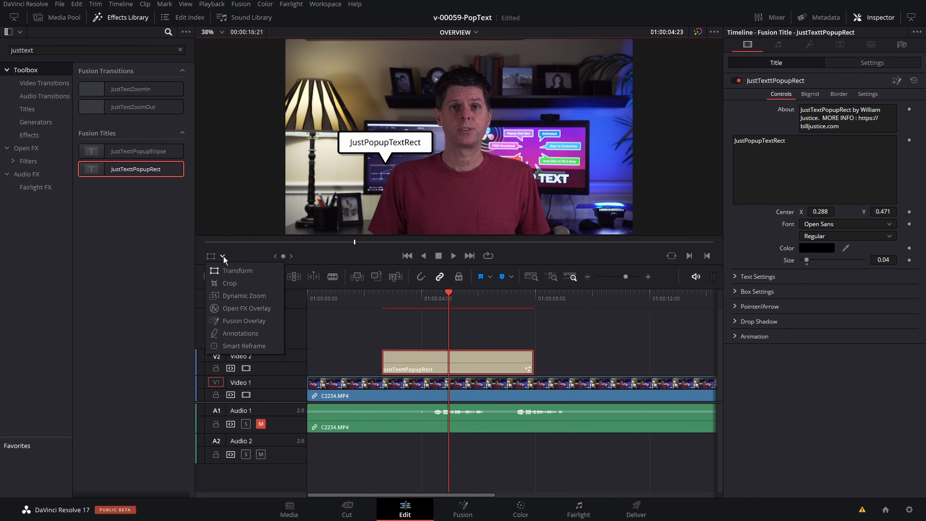
click(241, 320)
drag(384, 141, 380, 95)
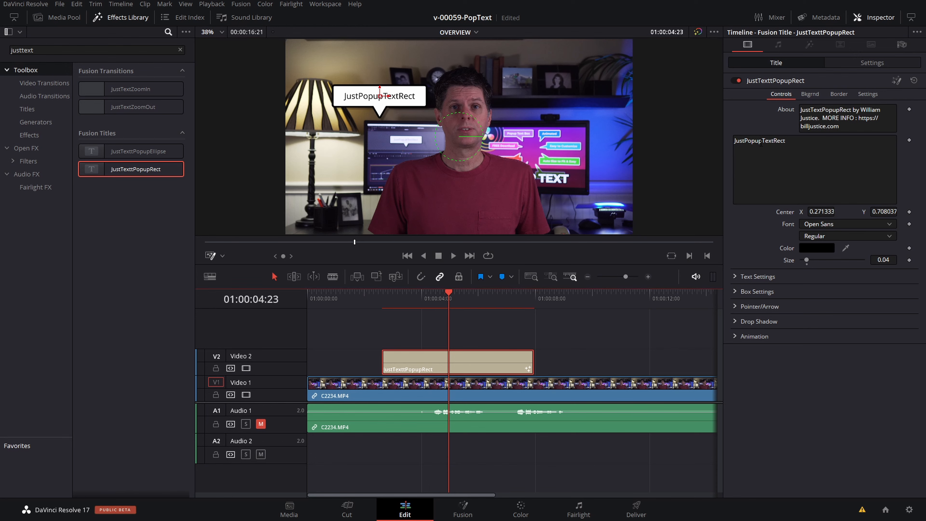
Replace the popup title's text with "Sample Popup Text"
drag(793, 139, 728, 143)
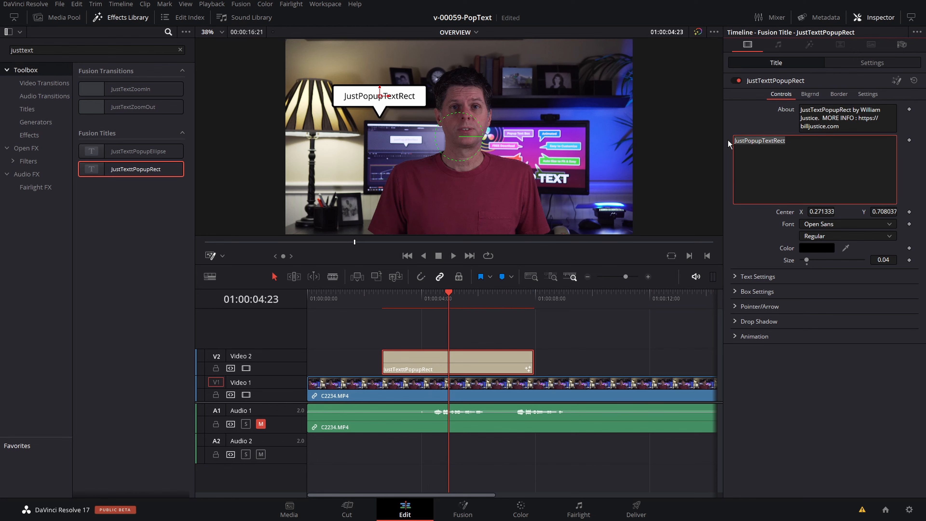
text(Sample )
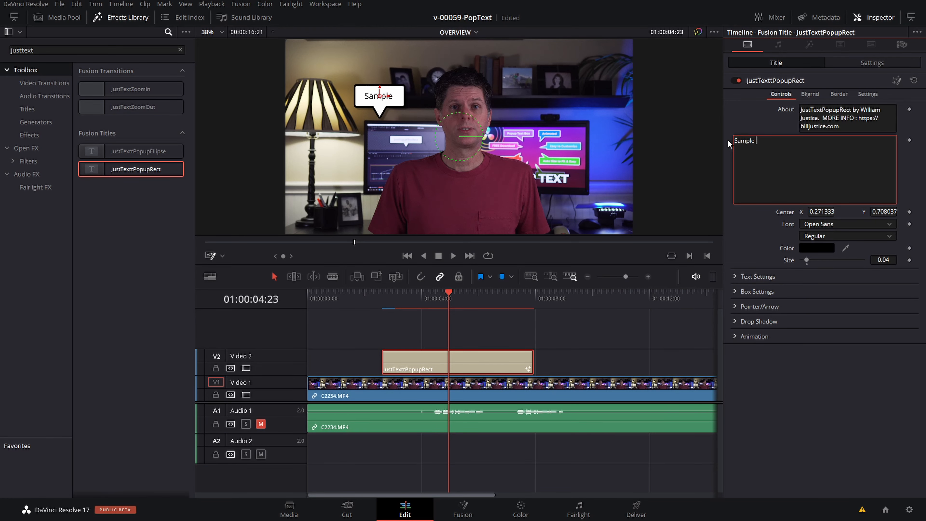
text(Popup Text)
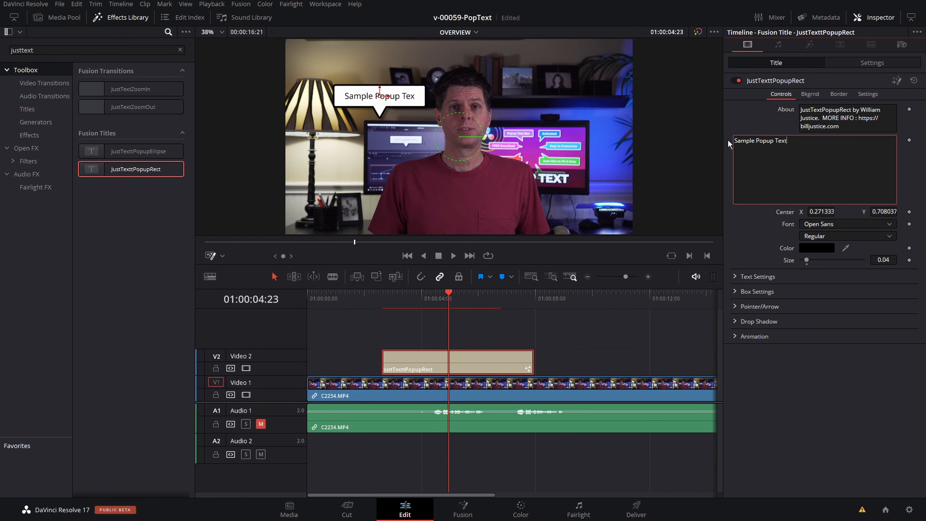
triple_click(771, 142)
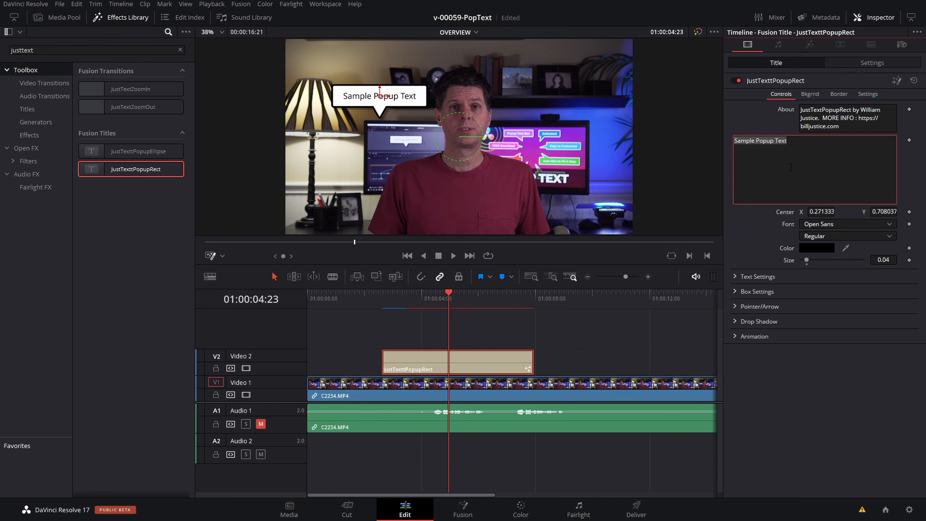
Change the popup text's font to Oswald and enlarge it to size 0.1102
click(818, 224)
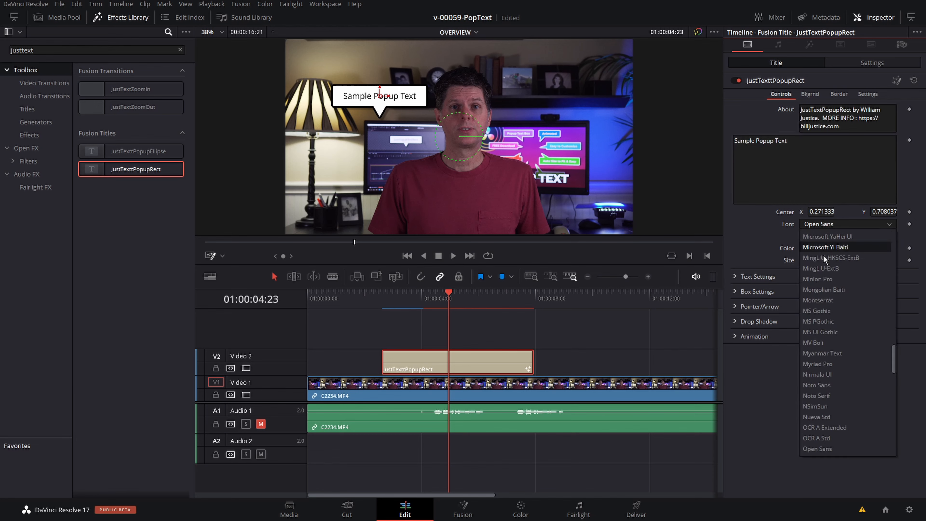
scroll(819, 345, down, 3)
click(816, 368)
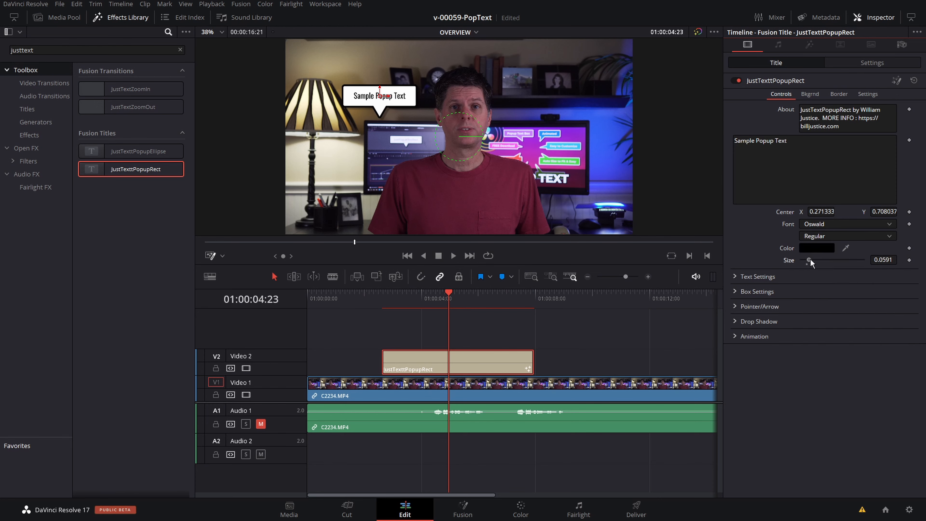
drag(810, 261, 815, 261)
Color the popup text red and fine-tune its size to 0.1142
click(814, 247)
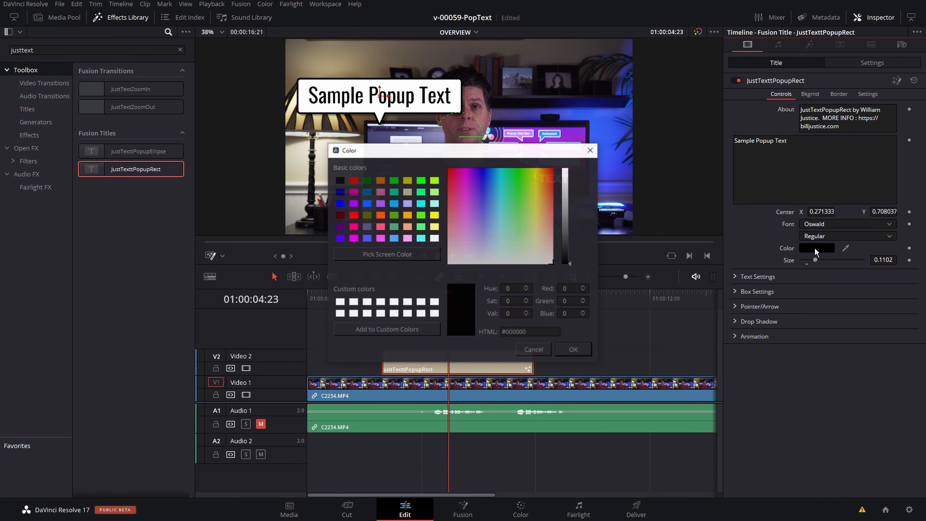
click(550, 178)
click(565, 169)
key(Return)
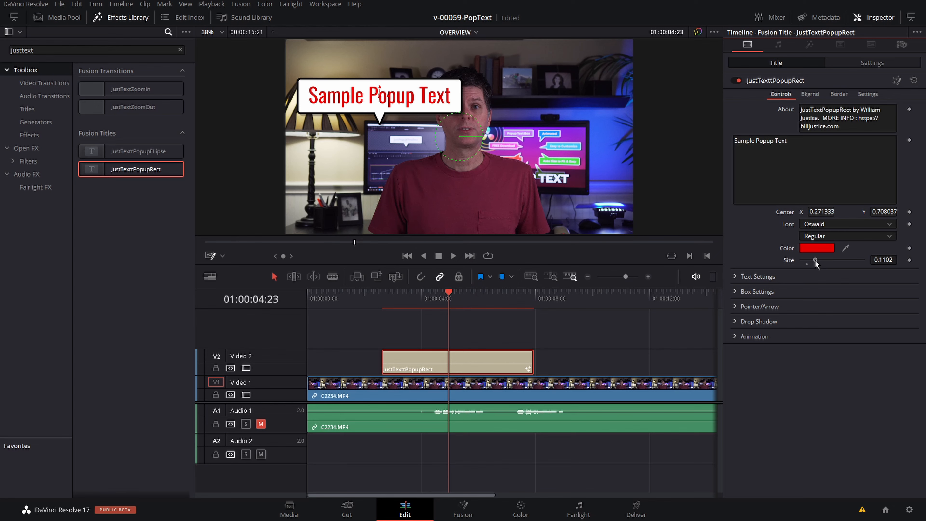
drag(815, 260, 816, 259)
Add "LINE 2" and "LINE 3" as two extra lines below the popup text
click(804, 163)
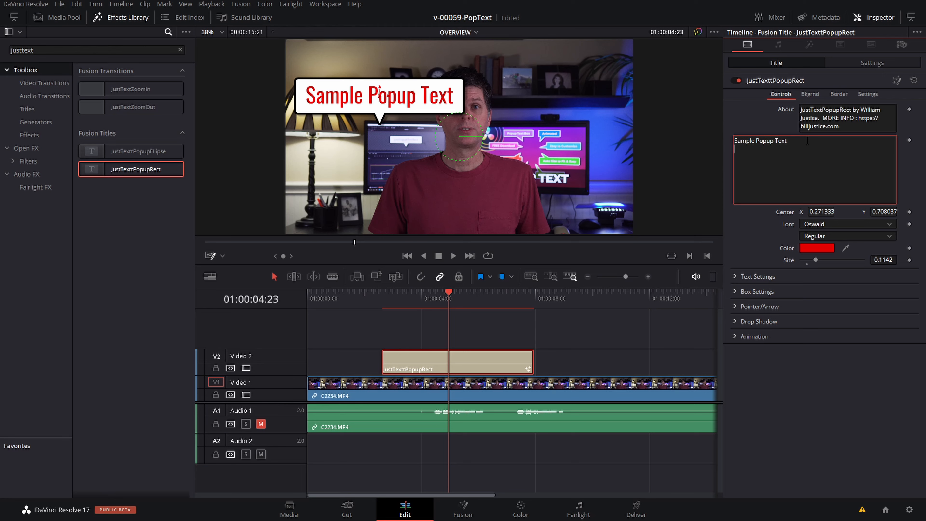
text(LINE 2)
key(Return)
text(LINE)
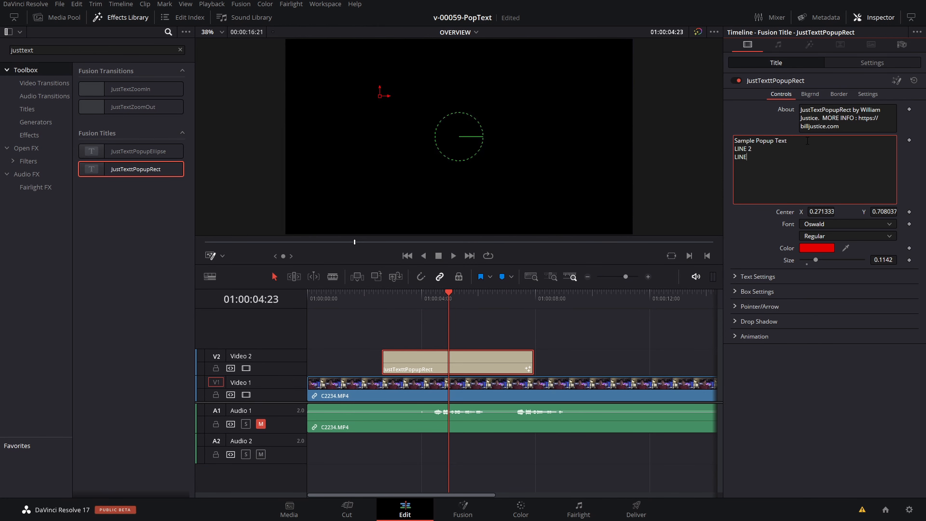
text( 3)
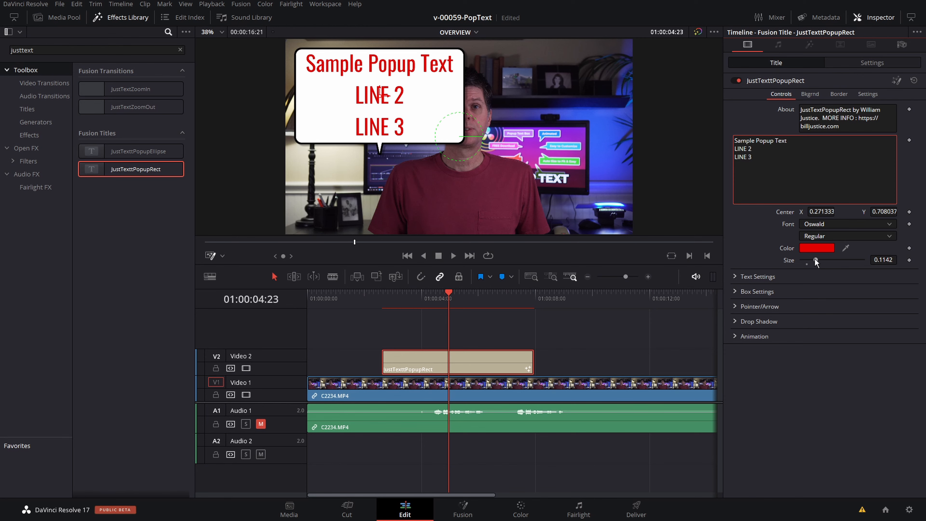
Reduce the popup text size to 0.0906 and delete the LINE 2 and LINE 3 lines
drag(815, 259, 812, 259)
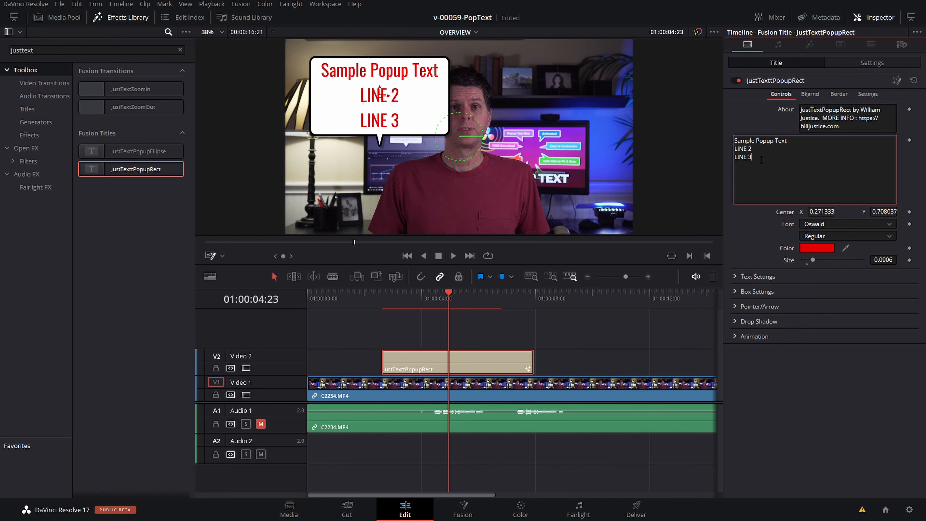
drag(761, 160, 725, 151)
key(BackSpace)
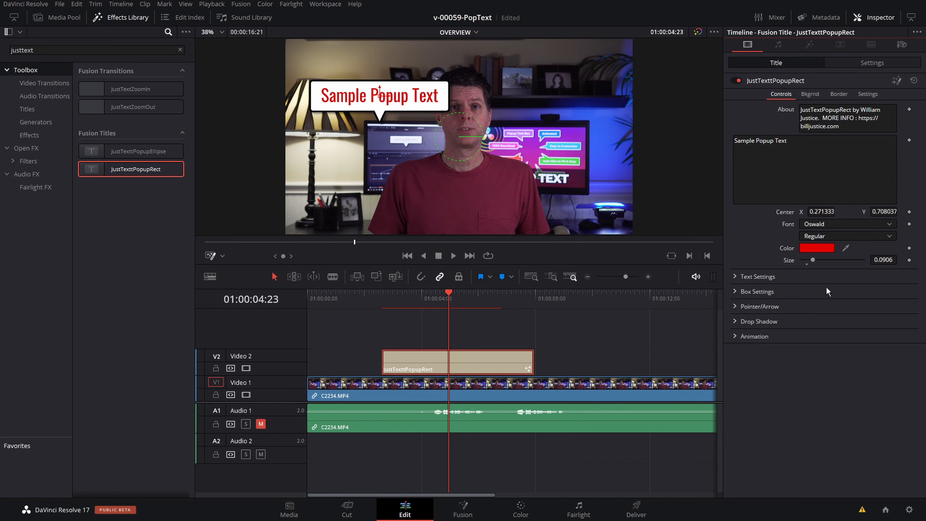
Expand the Text Settings and increase the popup text's tracking to 1.165
click(734, 276)
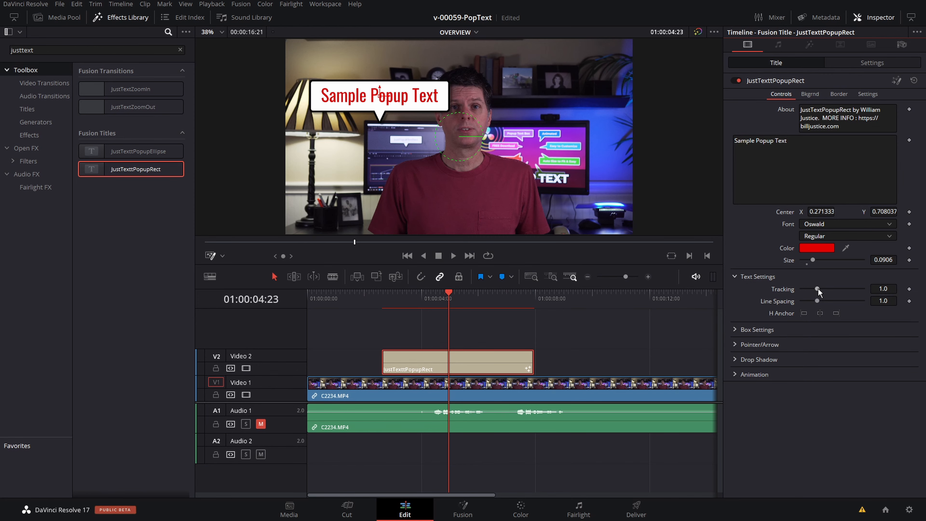
drag(818, 291, 820, 290)
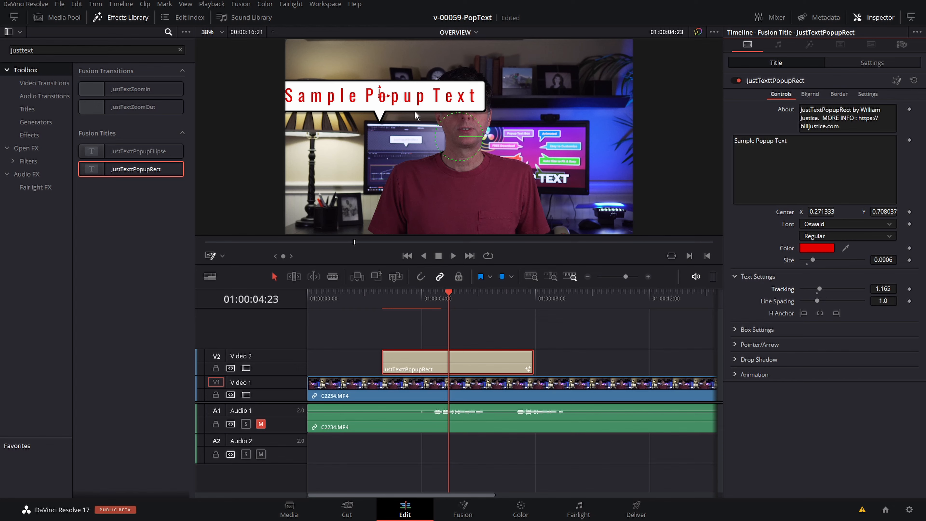
Reset the popup text's tracking to its default and add the lines "Rectangle Popup" and "Information Here" below the existing text
double_click(786, 289)
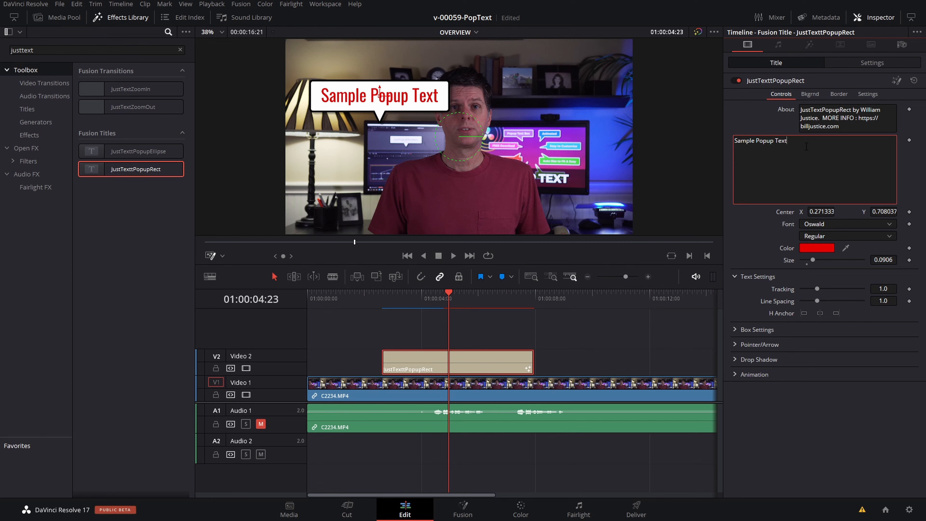
key(Return)
text(Rectangle Popup)
key(Return)
text(Information Here)
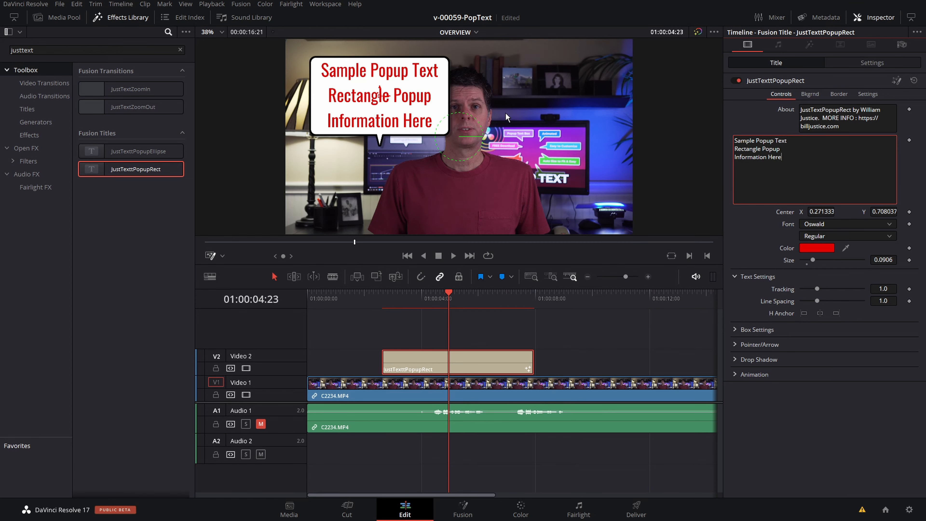
Right-anchor the three popup text lines with a line spacing of 0.787 and a text size of 0.0709
drag(817, 301, 814, 301)
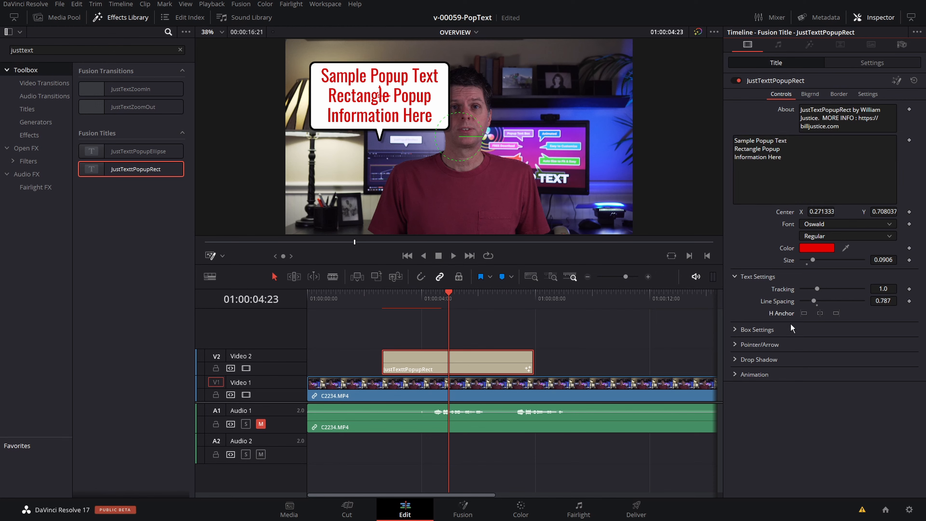
click(835, 314)
click(835, 314)
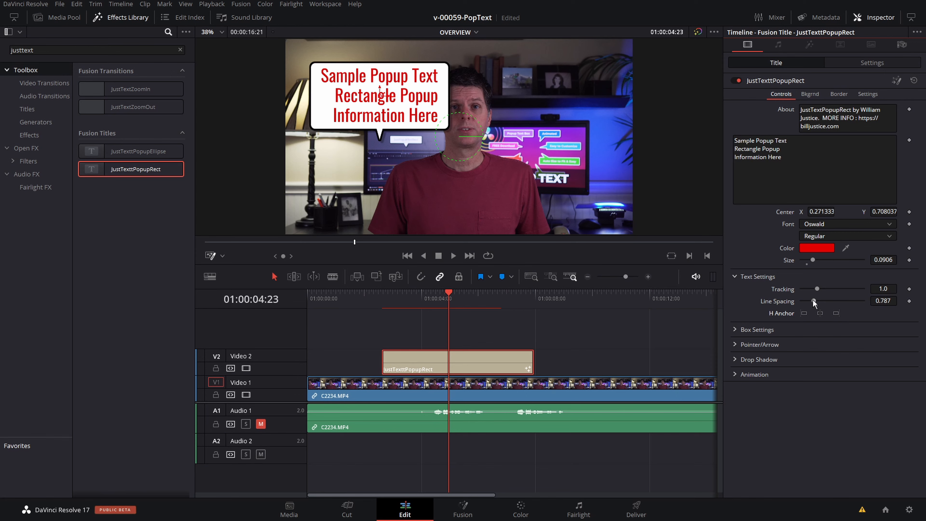
drag(812, 260, 810, 259)
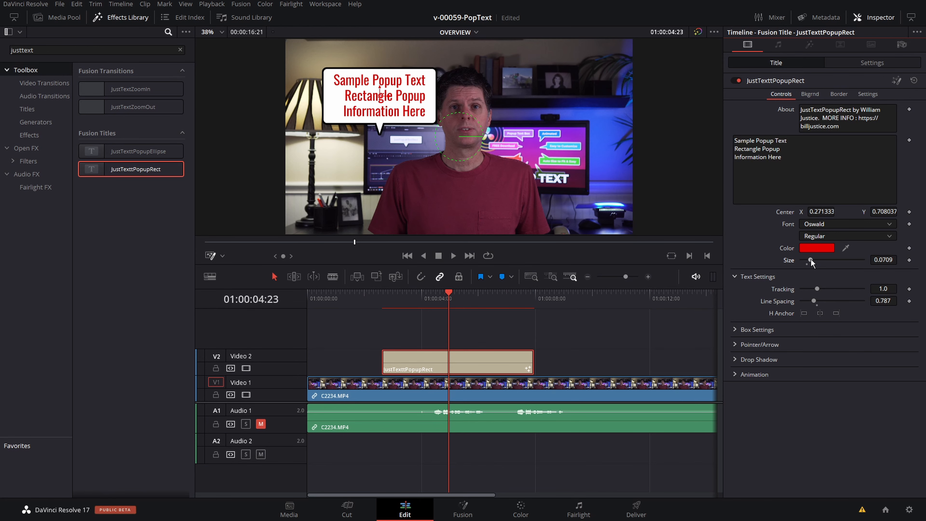
click(735, 277)
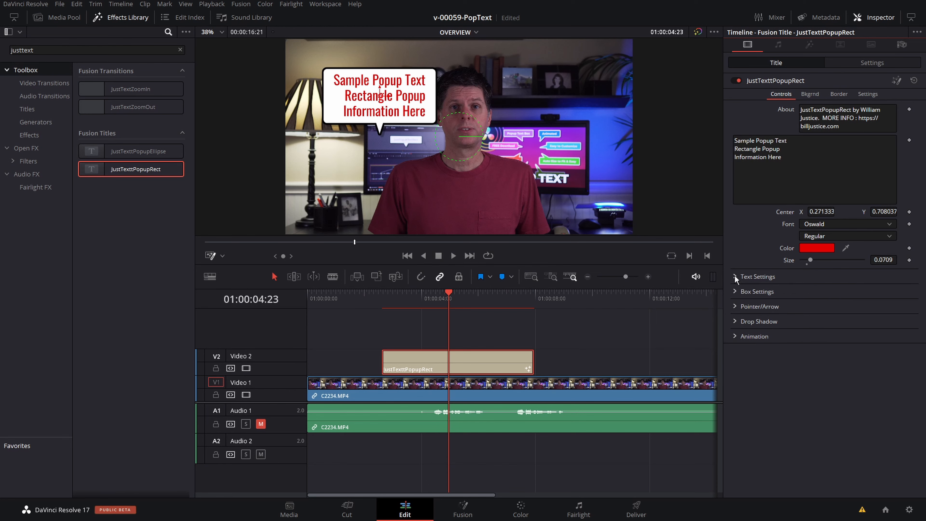
Set the box's border width to 0.025 and corner radius to 0.22, trying side padding 0.102 and top/bottom padding 0.118 before resetting both paddings
click(734, 291)
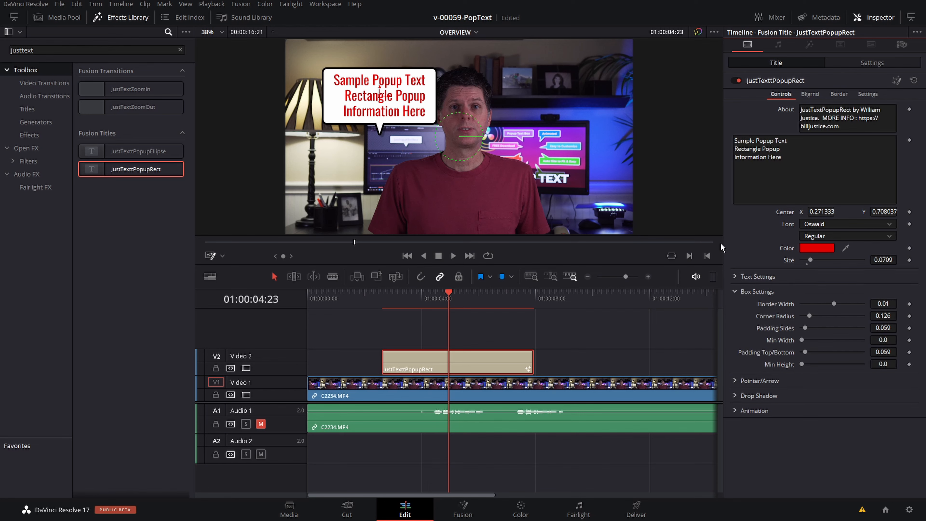
drag(834, 306, 809, 329)
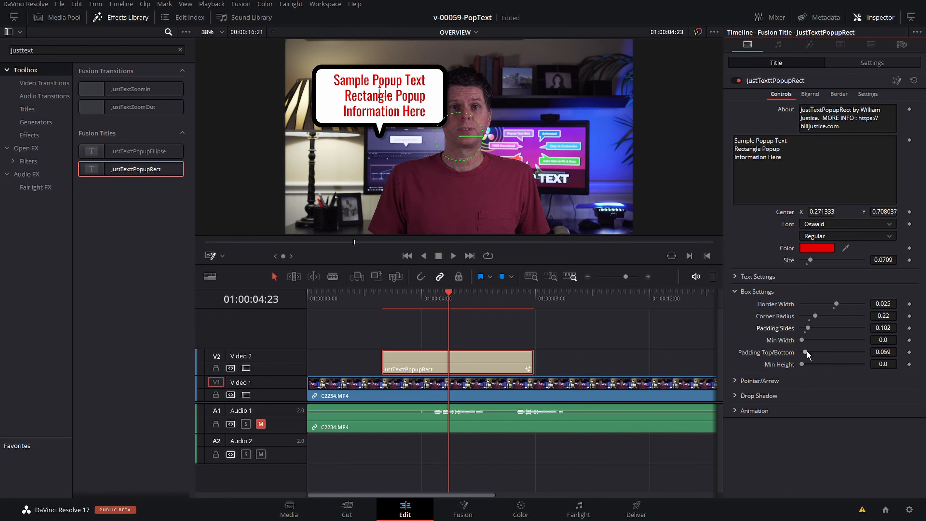
drag(807, 351, 809, 353)
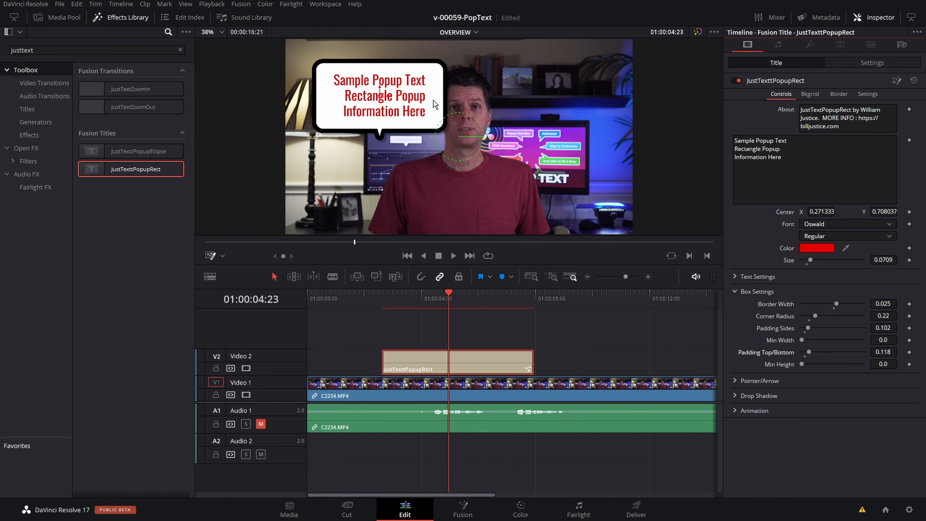
double_click(776, 329)
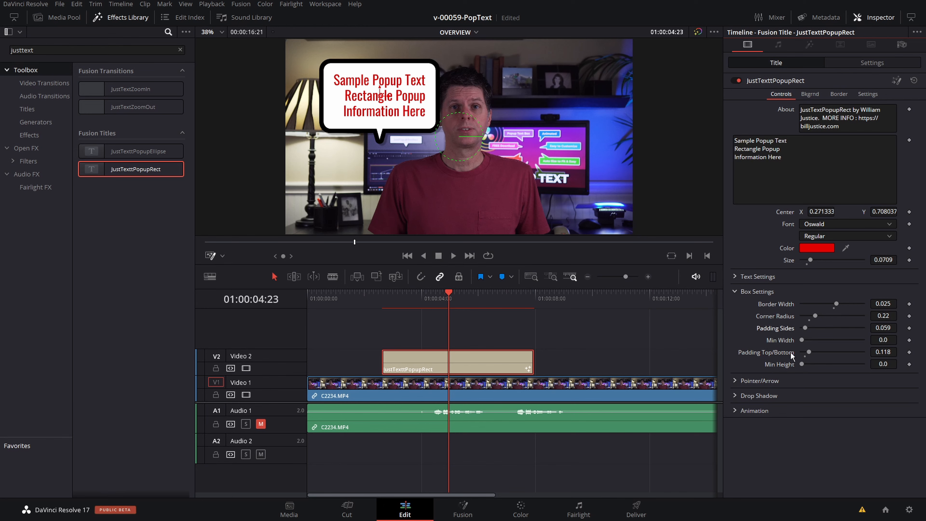
double_click(787, 354)
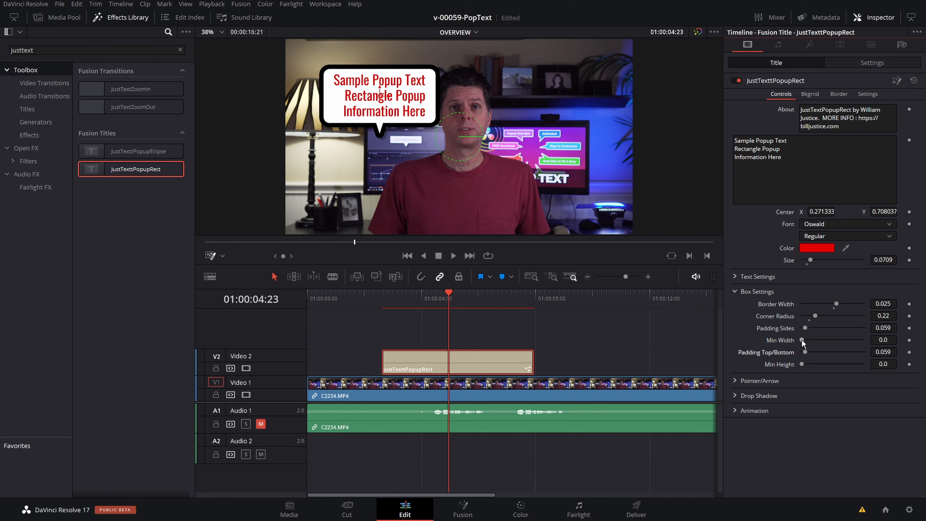
Try a minimum box width of 0.488 and minimum height of 0.386, and restore the Box Settings to their defaults
drag(802, 340, 831, 339)
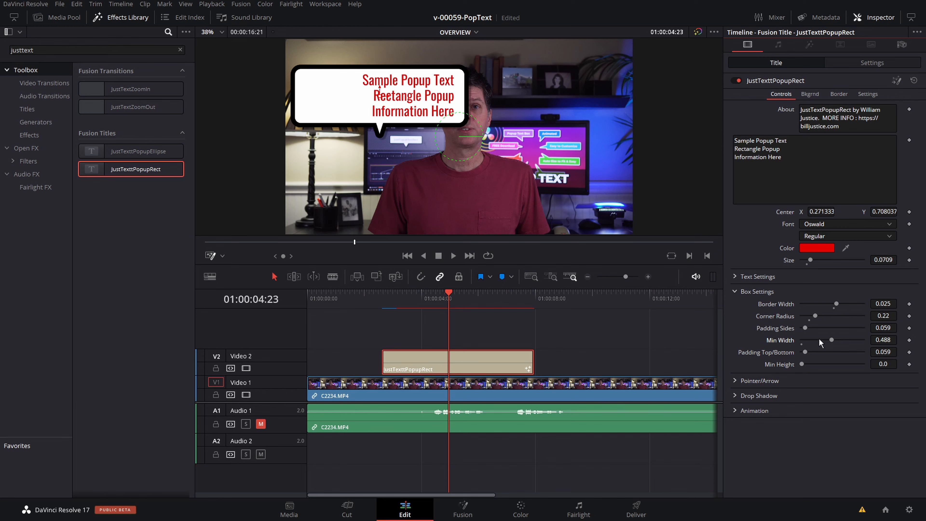
drag(802, 364, 825, 366)
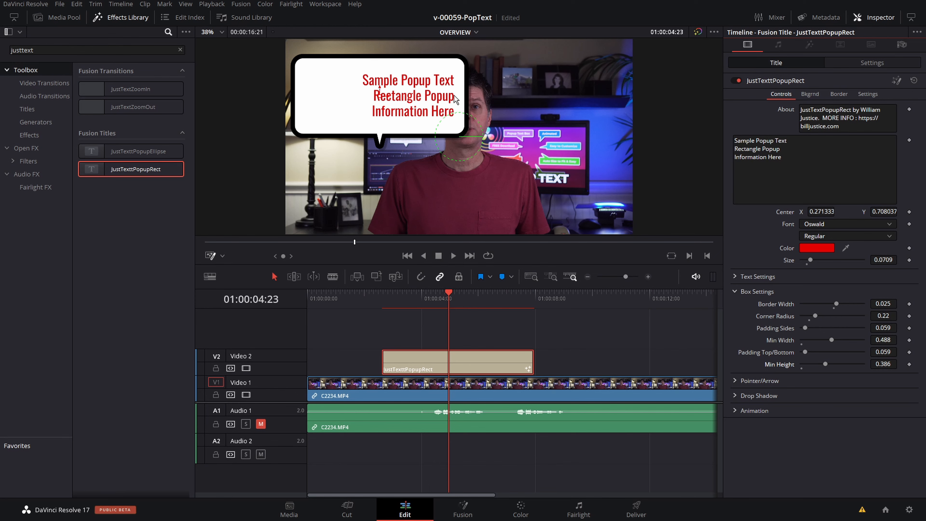
double_click(788, 340)
double_click(790, 365)
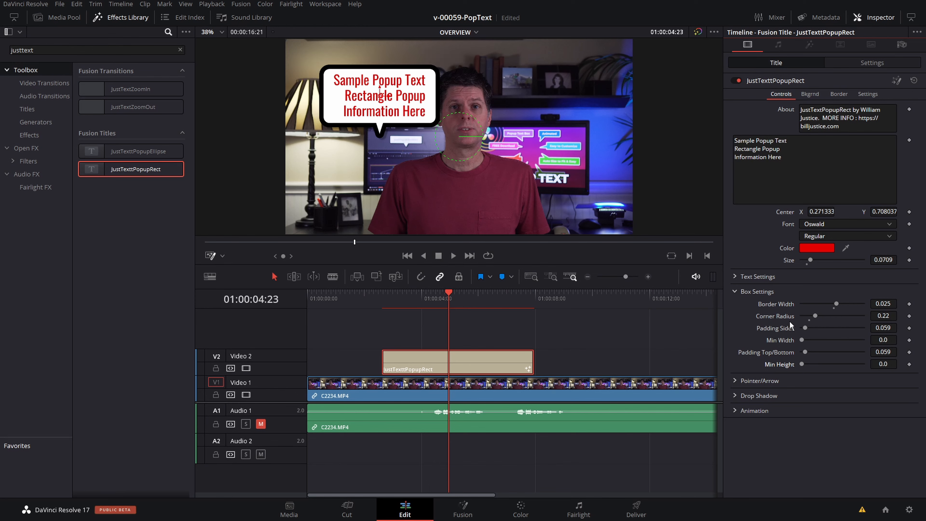
click(735, 292)
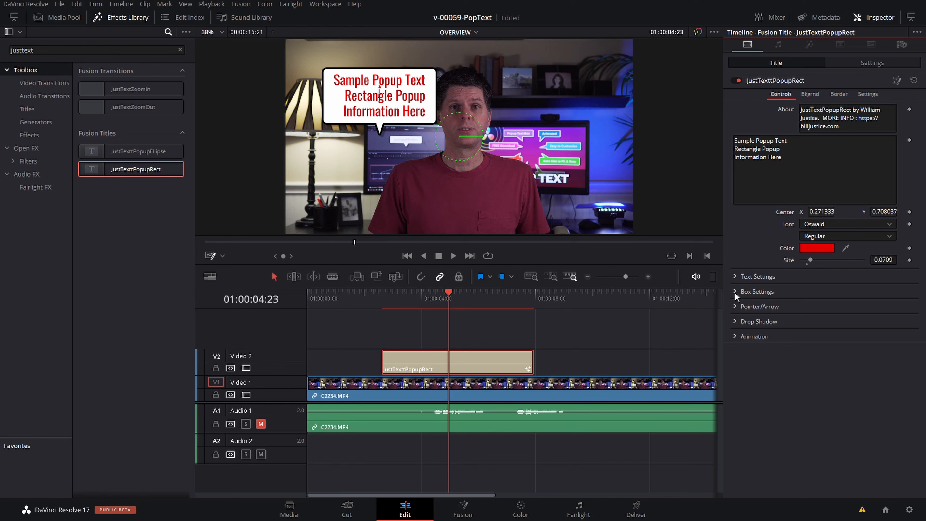
Expand the Pointer/Arrow settings and play the popup's opening animation from the start of the title clip
click(736, 307)
click(384, 294)
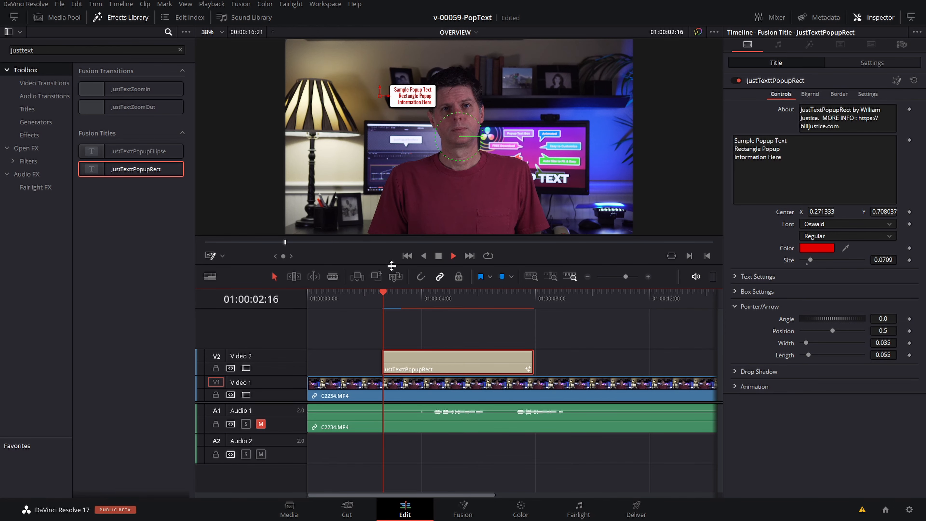
key(space)
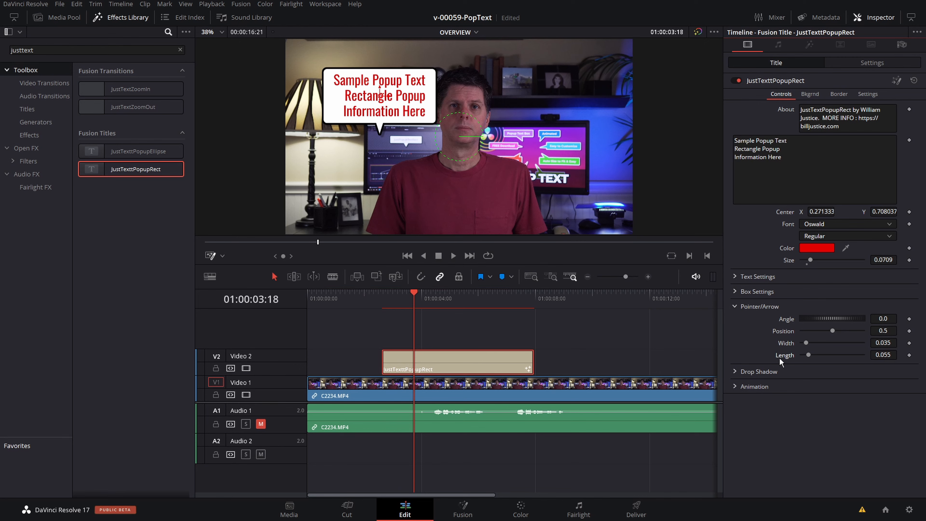
Set the popup pointer's width to 0.0591, its length to 0.3622 and its angle to 31.3
mouse_move(808, 355)
mouse_down()
mouse_move(845, 355)
mouse_move(812, 342)
mouse_up()
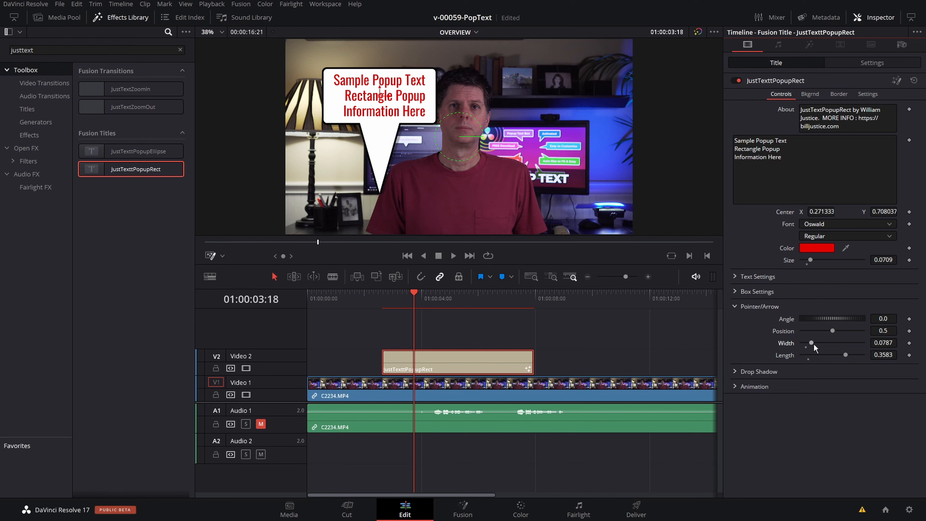
drag(813, 343, 847, 353)
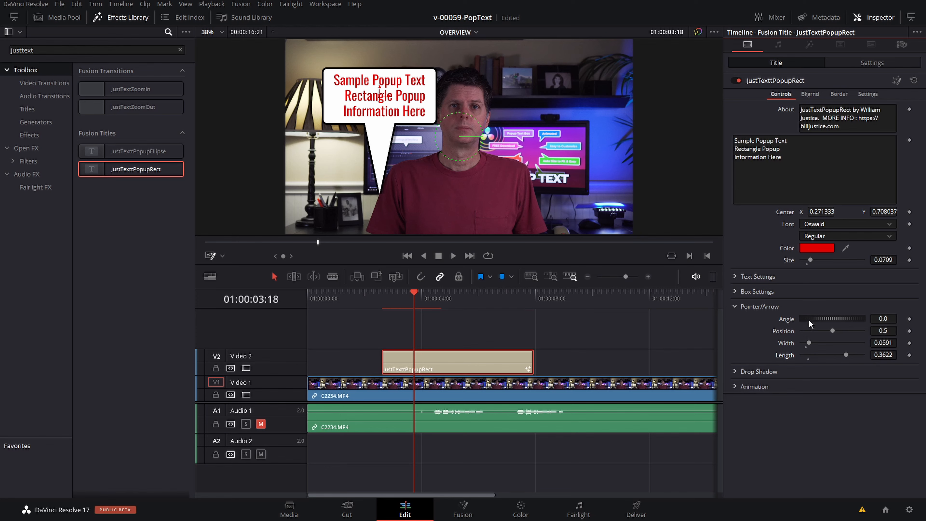
drag(809, 321, 818, 322)
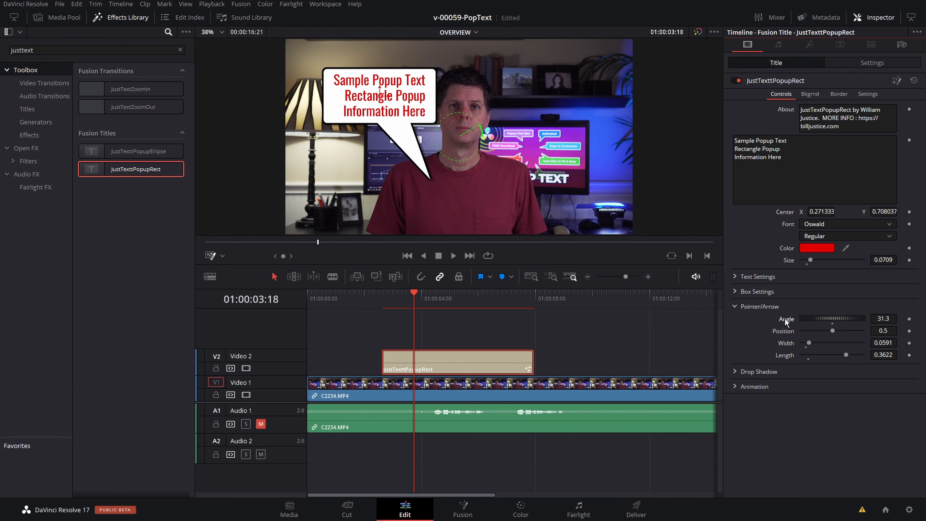
Replay the title clip from its first frame to check how the angled pointer animates
click(383, 301)
key(space)
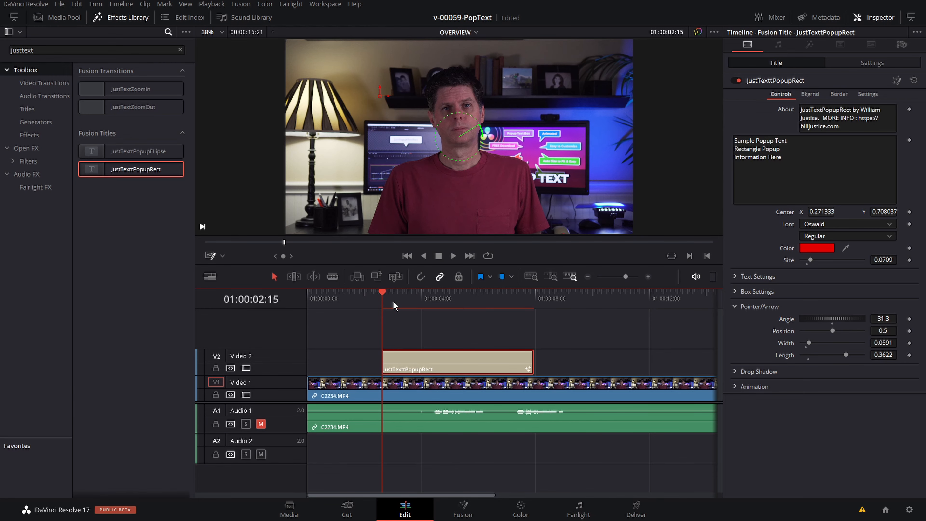
key(Up)
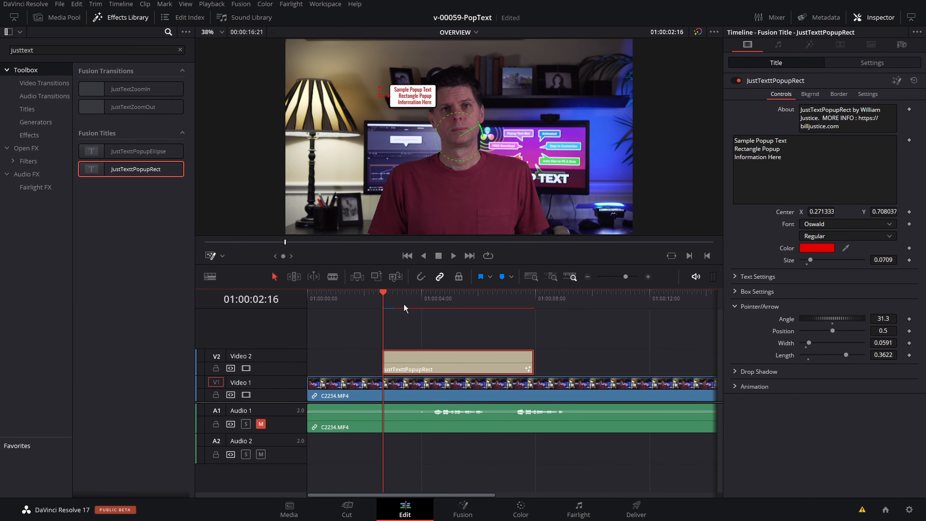
key(space)
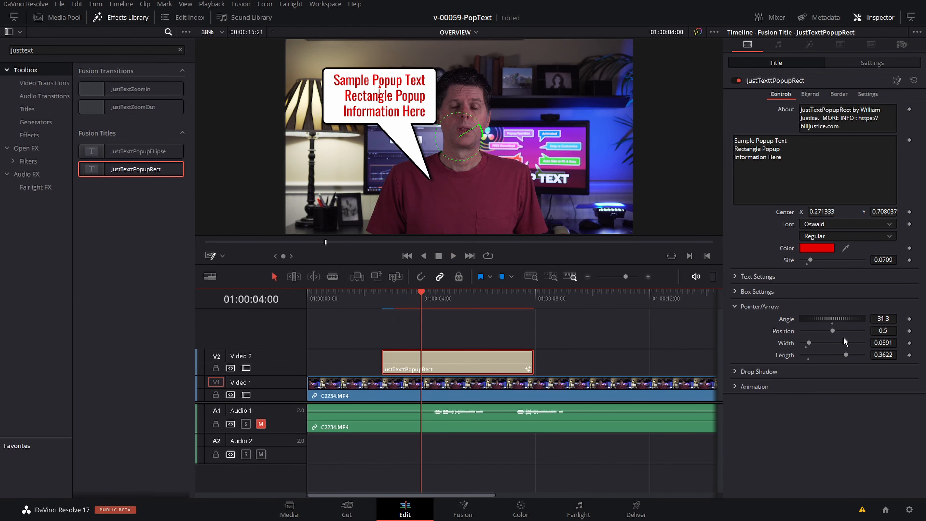
Narrow the popup pointer's width to 0.0276 and replay the title's animation
drag(812, 342, 806, 342)
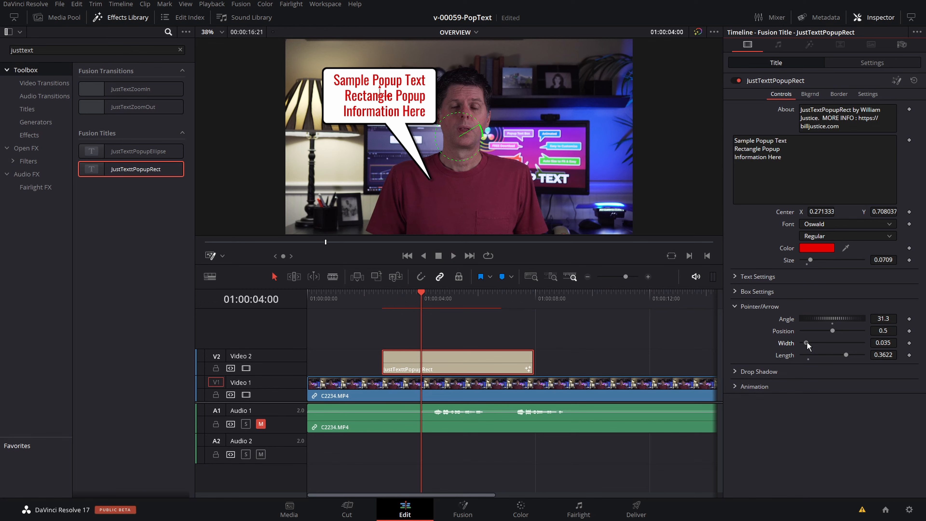
key(Up)
key(space)
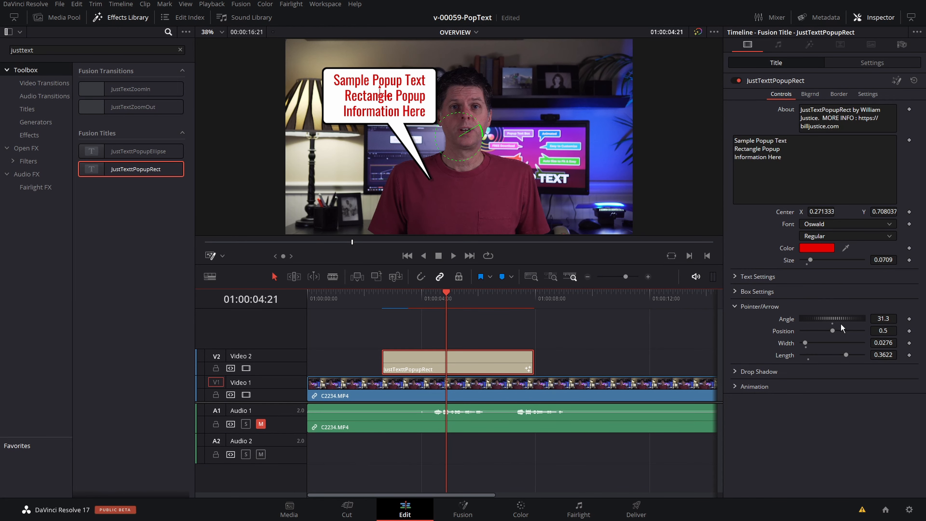
Point the arrow upward with angle 138.3, position 0.394, width 0.0748 and length 0.1654, and collapse the Pointer/Arrow settings
mouse_move(833, 331)
mouse_down()
mouse_move(822, 332)
mouse_move(856, 331)
mouse_move(806, 343)
mouse_move(842, 331)
mouse_move(839, 319)
mouse_move(850, 316)
mouse_move(812, 343)
mouse_move(845, 320)
mouse_up()
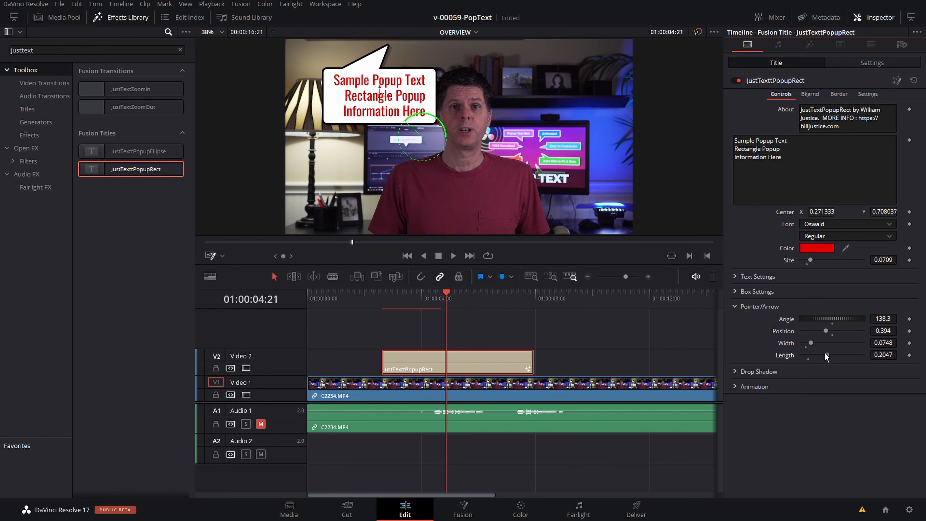
drag(846, 355, 822, 355)
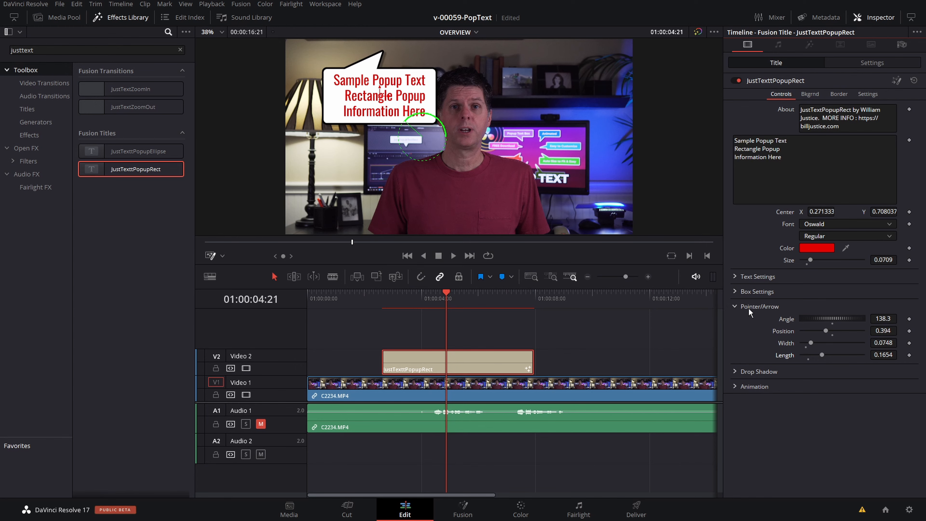
click(735, 305)
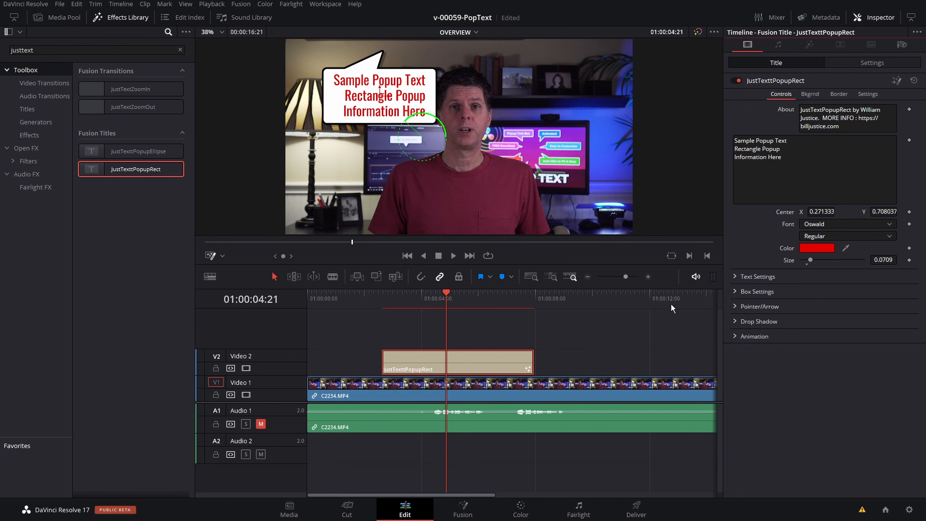
Look at the popup's Drop Shadow settings up close and try different drop distances
click(736, 321)
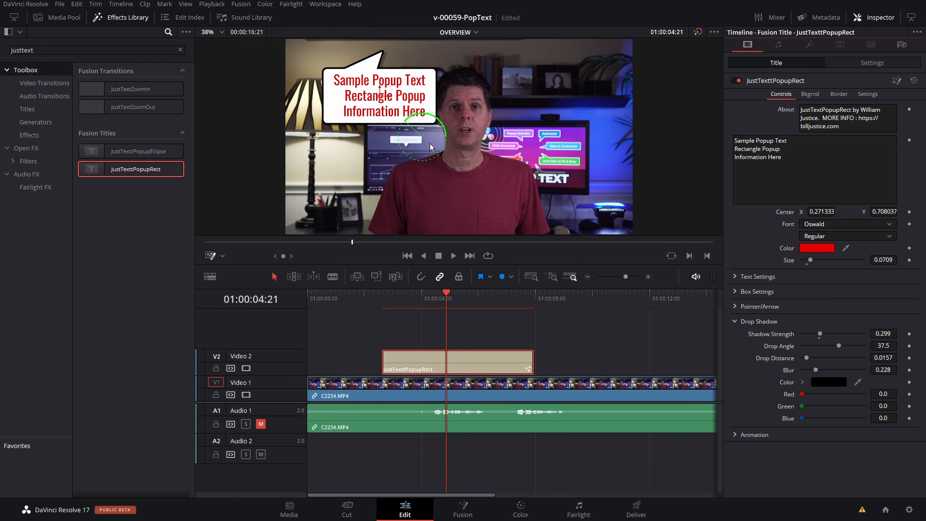
scroll(432, 145, up, 1)
scroll(432, 145, up, 1)
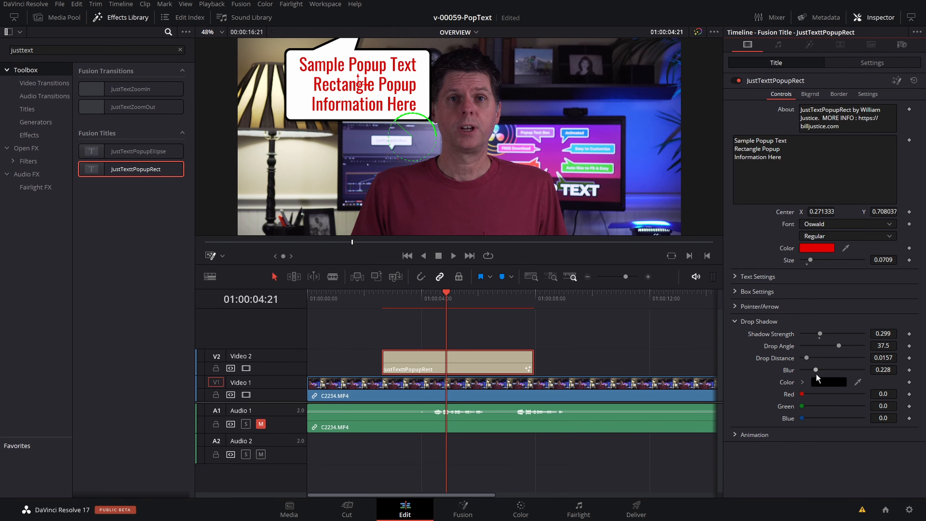
mouse_move(809, 357)
mouse_down()
mouse_move(822, 357)
mouse_move(806, 358)
mouse_up()
click(741, 321)
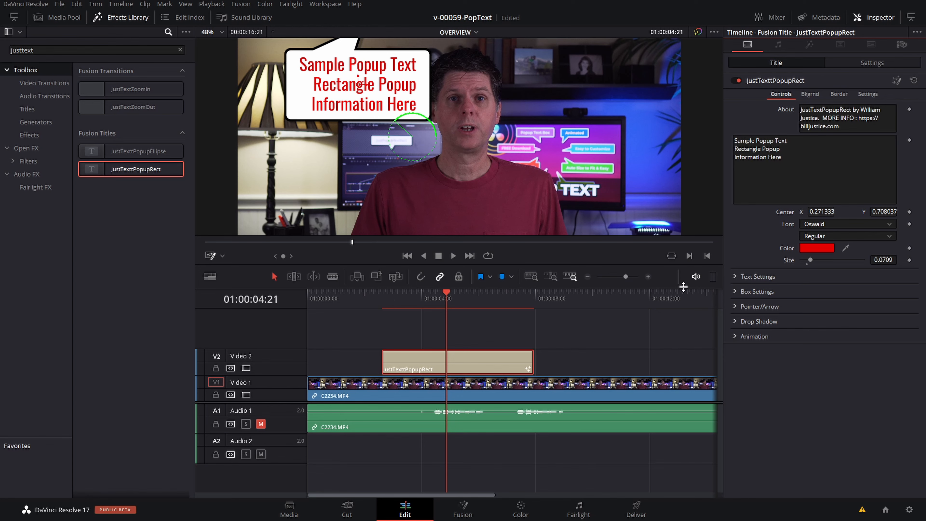
Reset the pointer's angle and position to their defaults, and set its length to 0.1024 and width to 0.0787
click(735, 307)
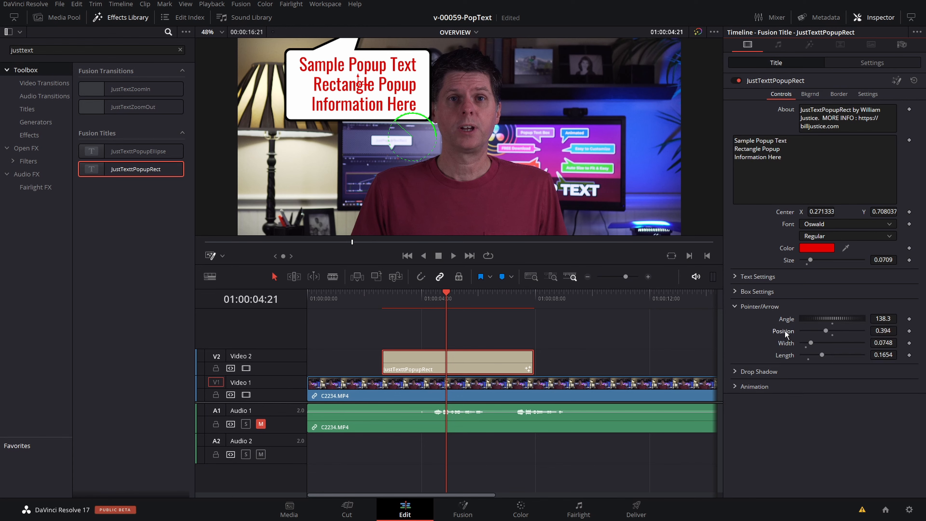
double_click(791, 356)
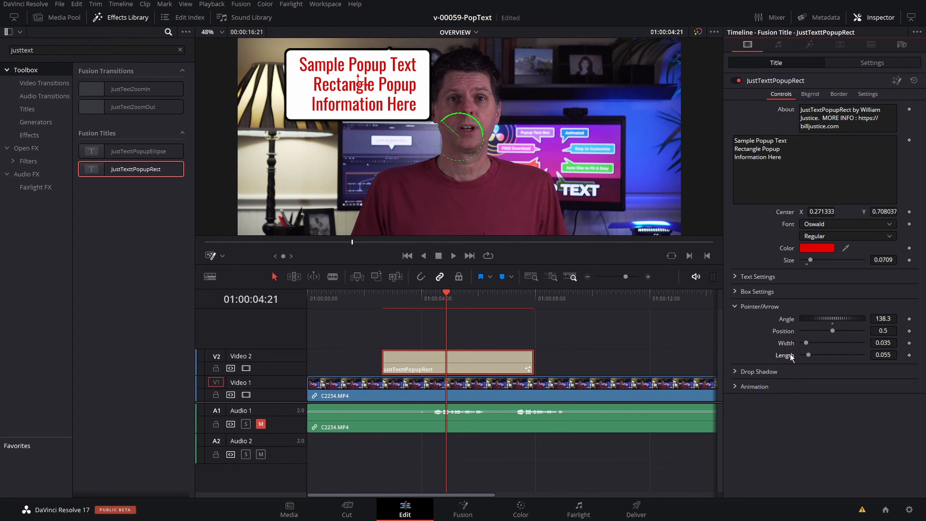
double_click(794, 319)
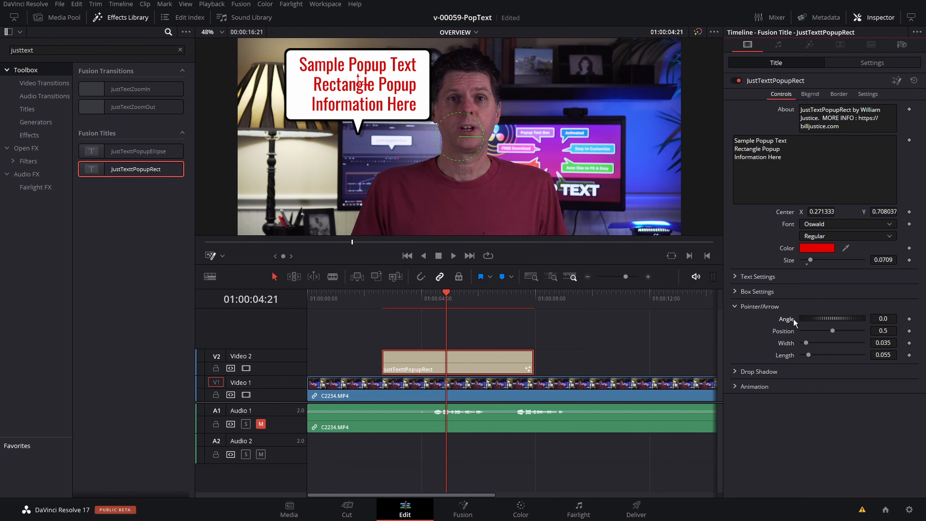
drag(810, 354, 812, 343)
click(807, 343)
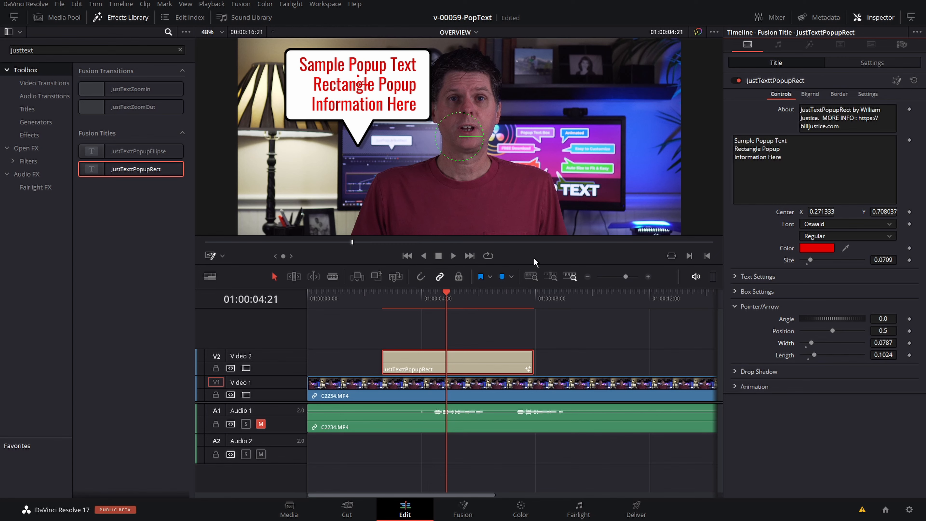
Change the popup box's background to a solid bright red, #ff1e01
click(812, 94)
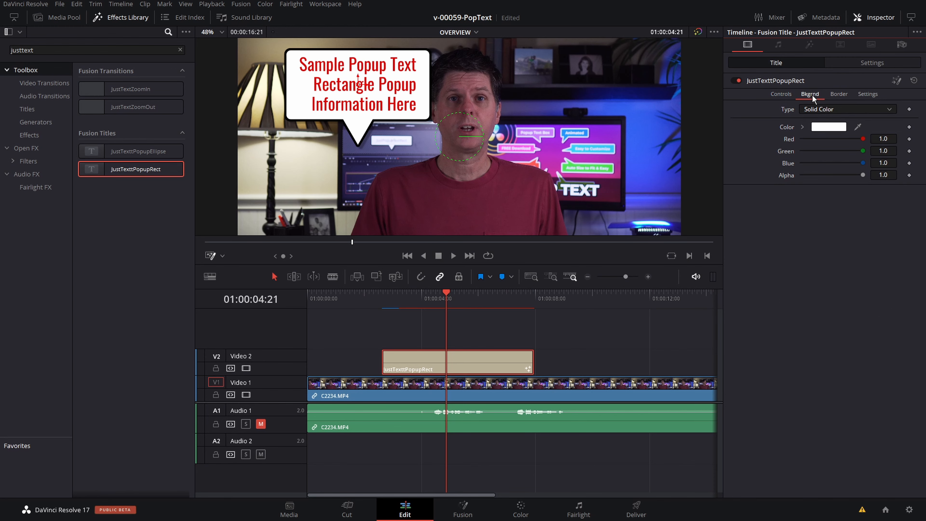
click(826, 126)
click(535, 172)
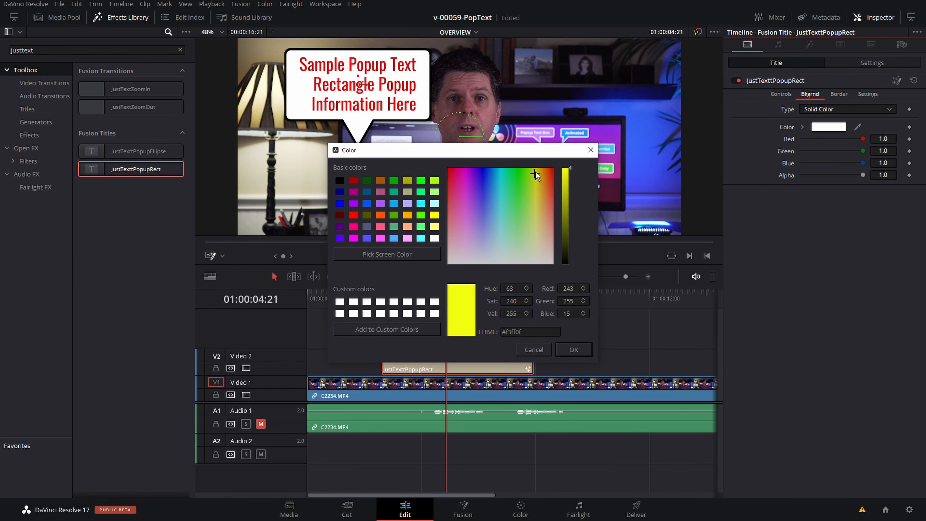
click(551, 170)
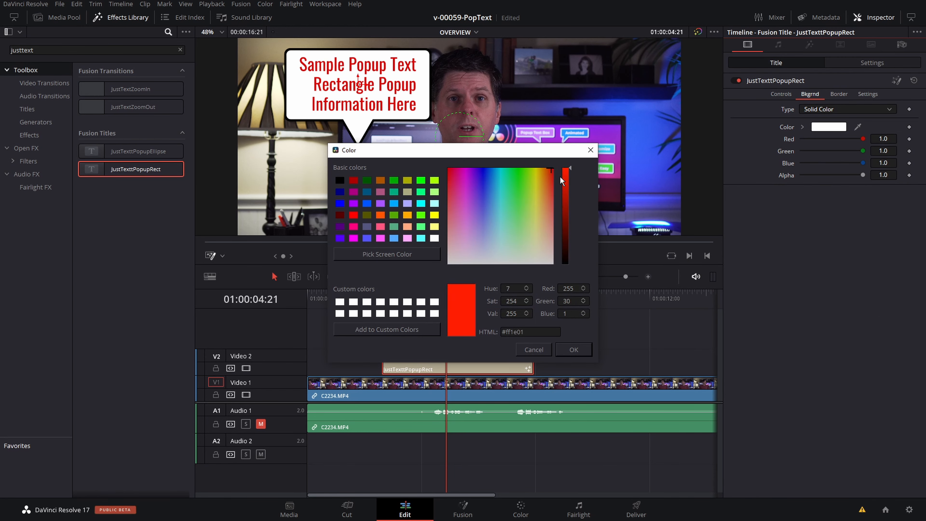
click(575, 350)
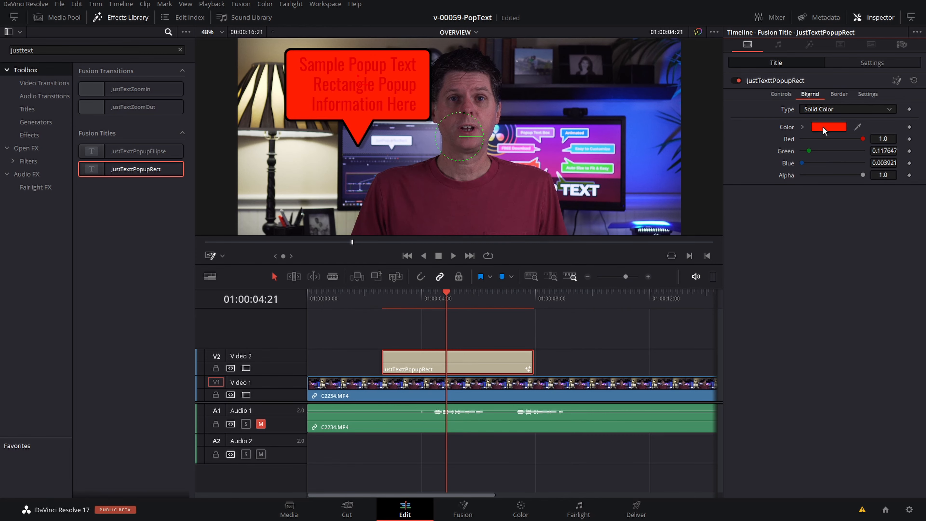
Change the popup's text color to white, #ffffff
click(786, 99)
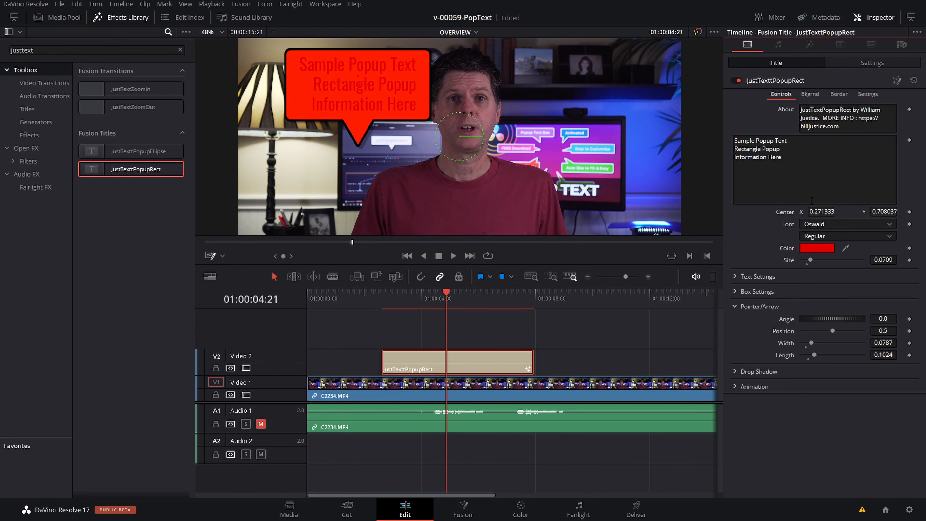
click(812, 251)
drag(554, 184, 558, 278)
drag(563, 182, 569, 175)
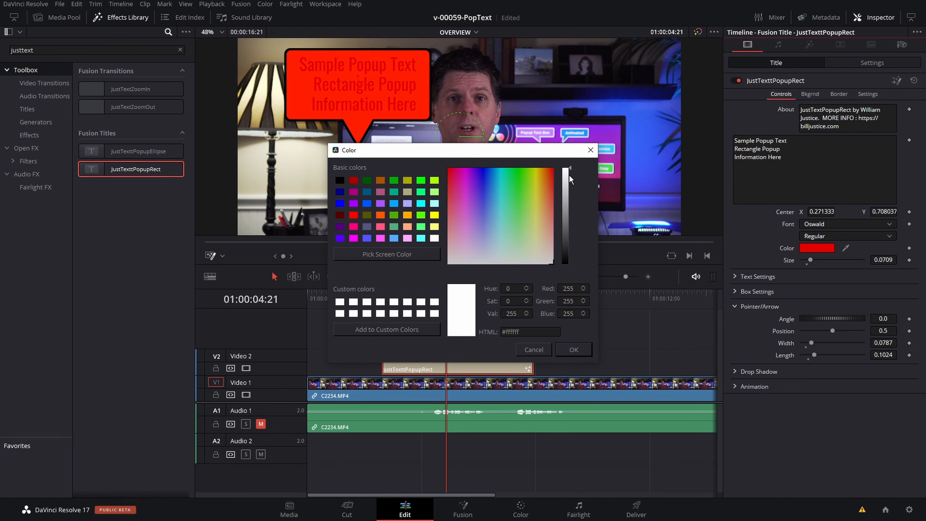
click(575, 343)
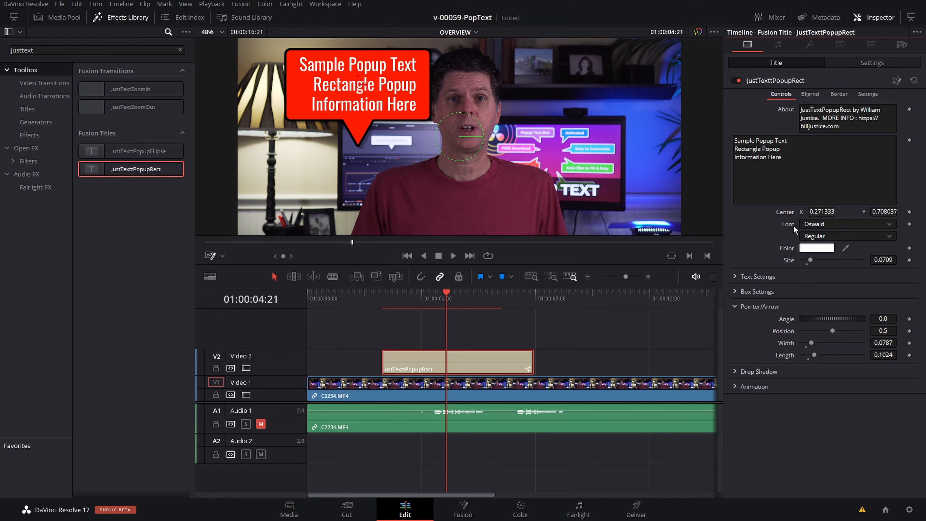
Reduce the popup's text size to 0.0512 and center the text with the horizontal anchor
drag(811, 262, 808, 261)
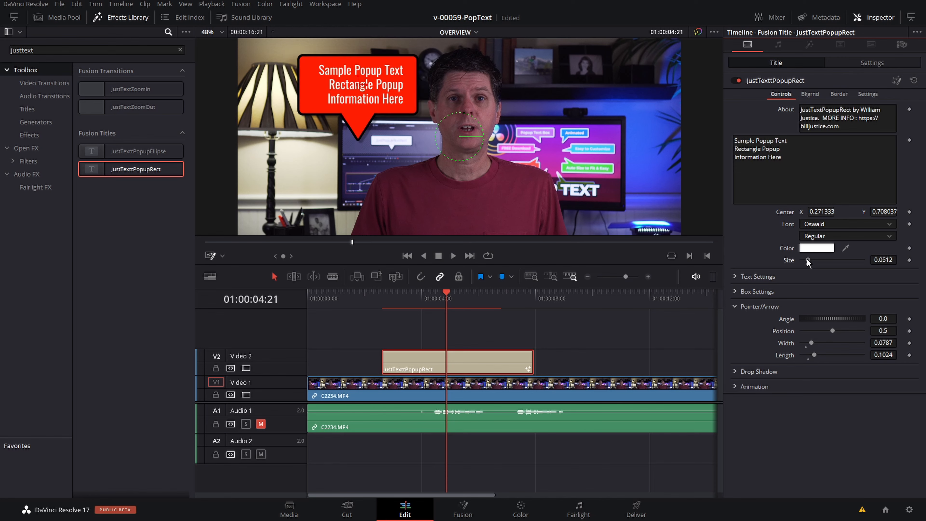
click(737, 276)
click(738, 275)
Change the popup's border color from its solid default to white
click(835, 92)
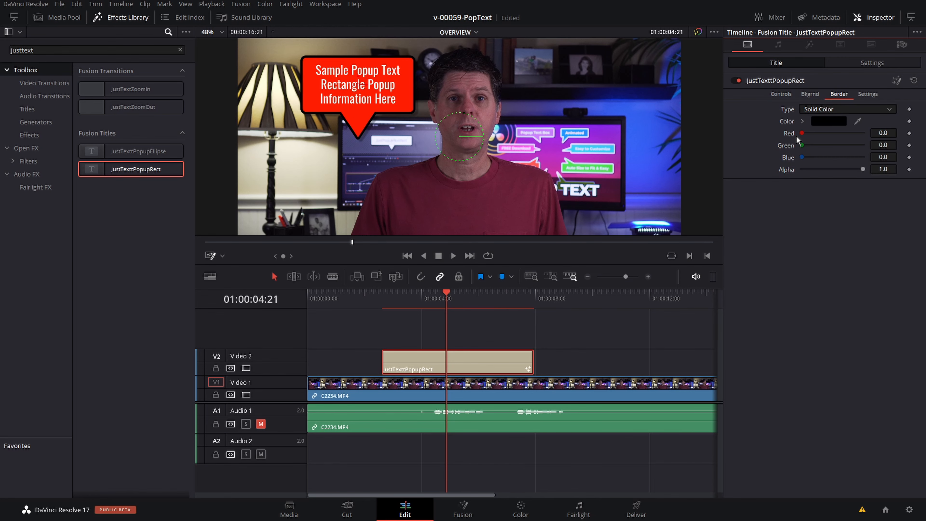
click(829, 120)
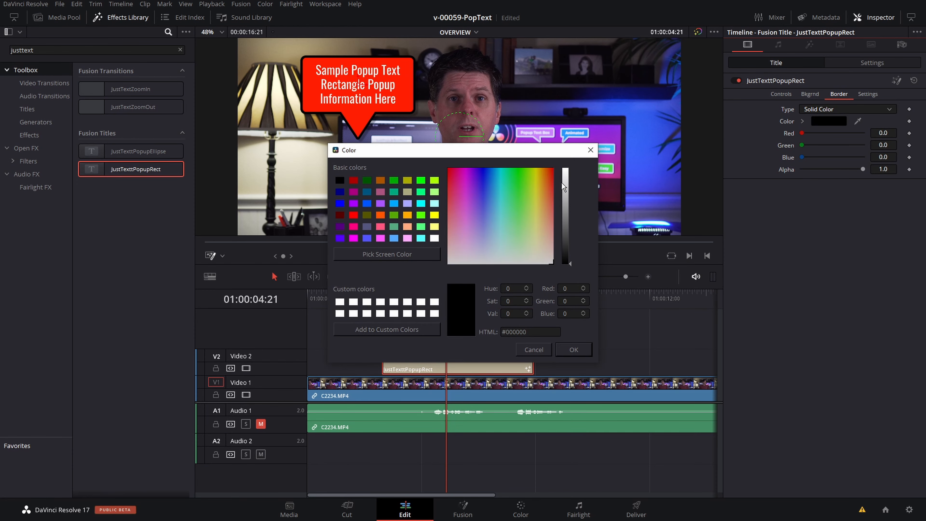
drag(565, 184, 566, 178)
click(568, 349)
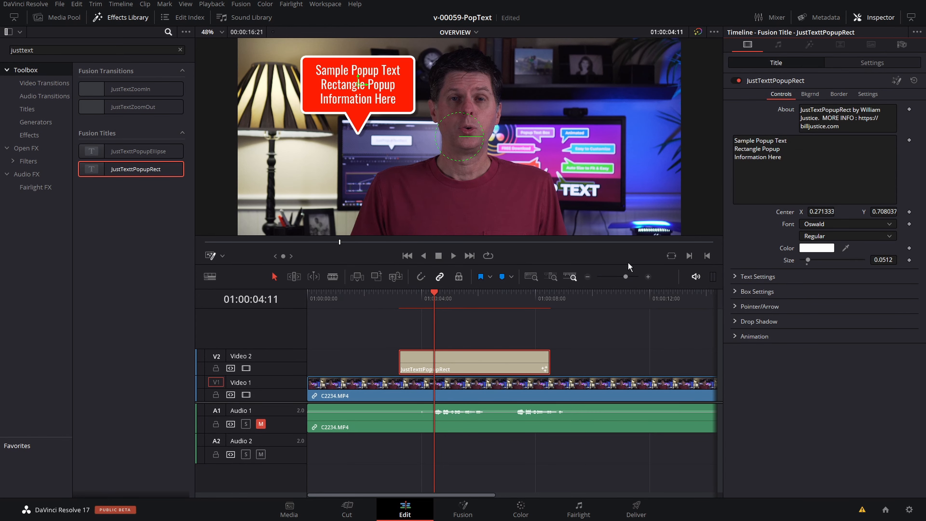
Show the title's Animation settings and play the popup's opening animation several times
click(736, 336)
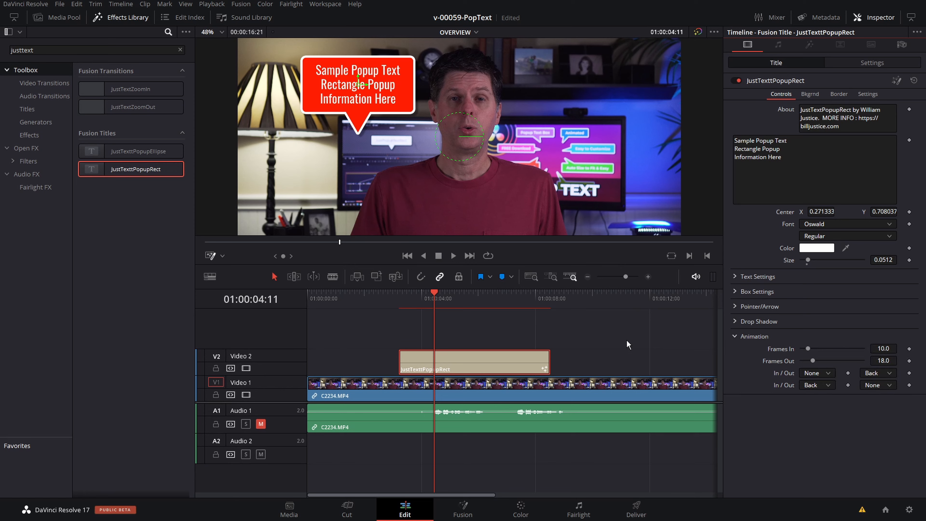
click(398, 296)
key(space)
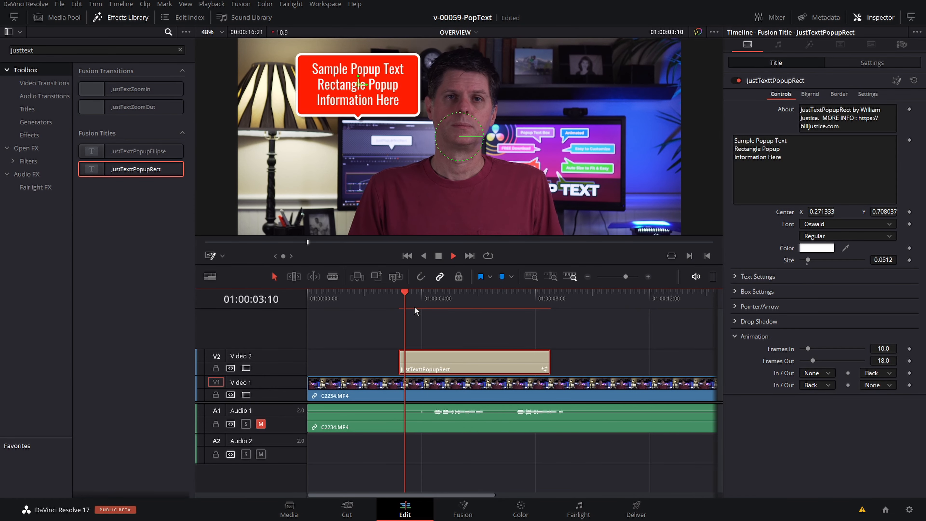
click(399, 300)
key(space)
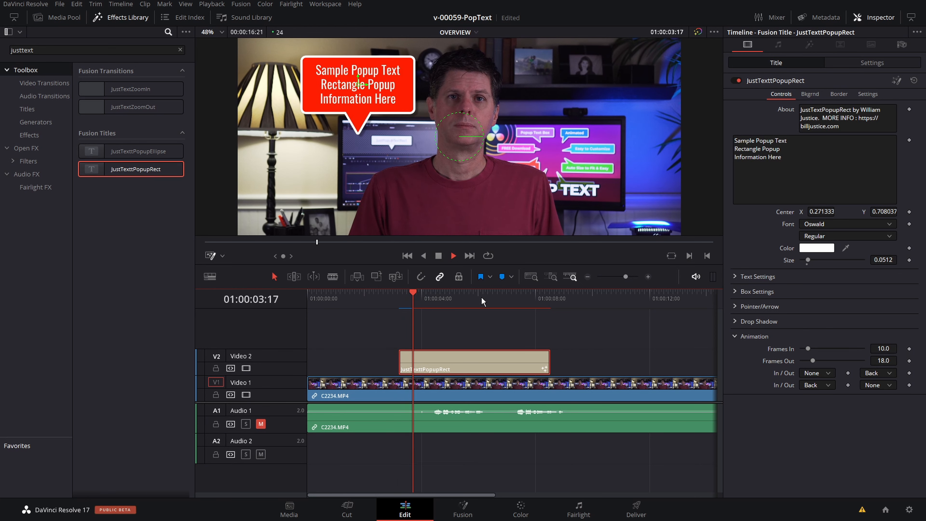
click(524, 297)
click(413, 292)
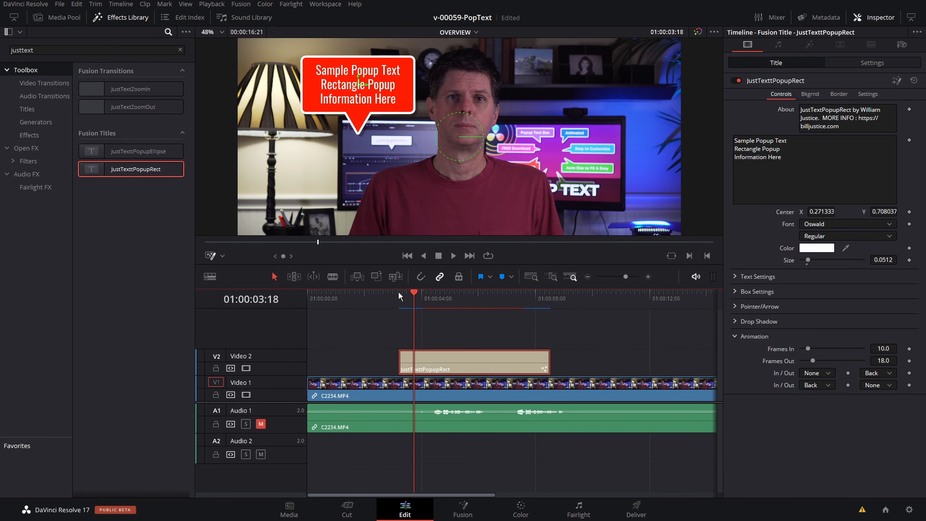
mouse_move(398, 292)
mouse_down()
mouse_move(411, 293)
mouse_move(397, 294)
mouse_up()
key(space)
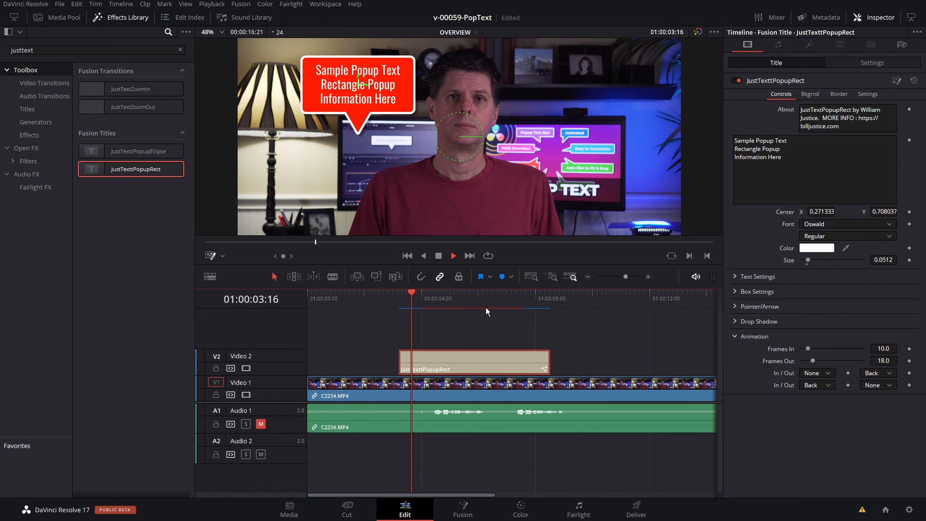
key(space)
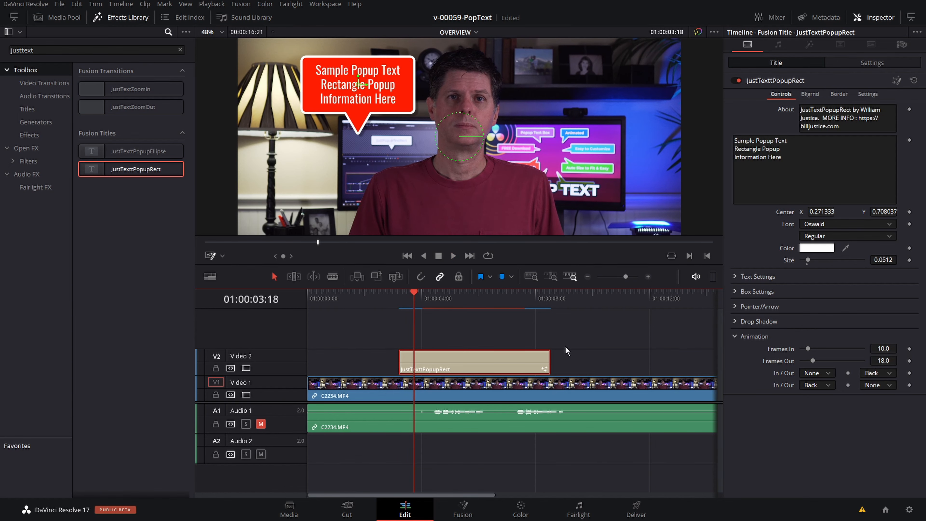
Play the end of the title clip to preview the popup's closing animation
click(529, 307)
key(space)
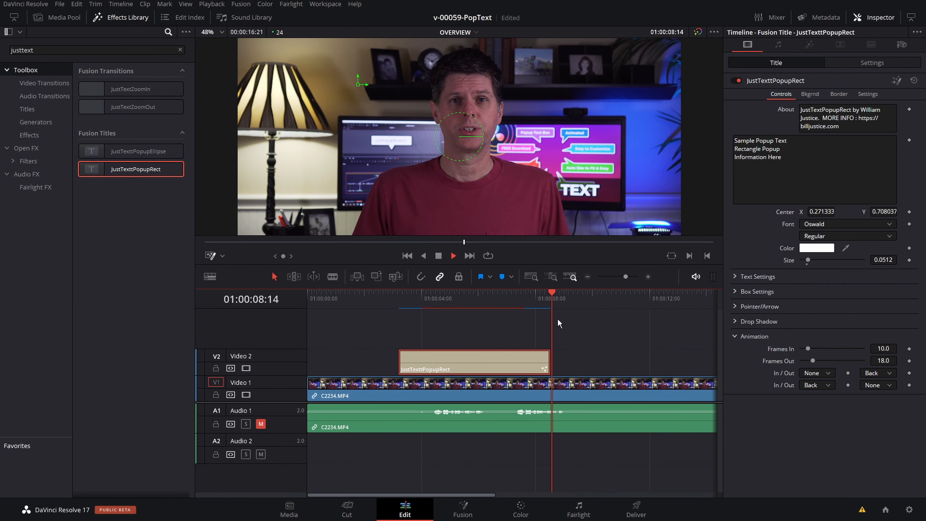
key(space)
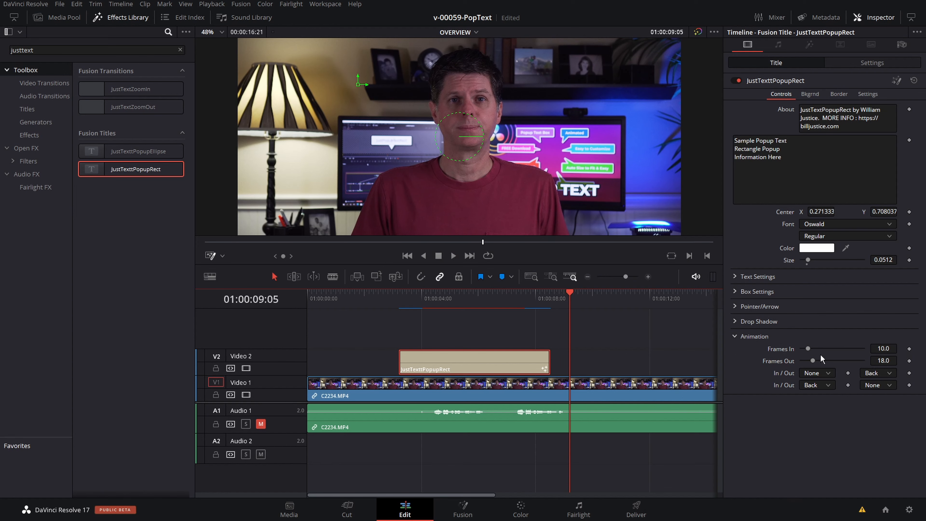
Replay the popup's opening animation and set its out easing to Bounce
click(405, 298)
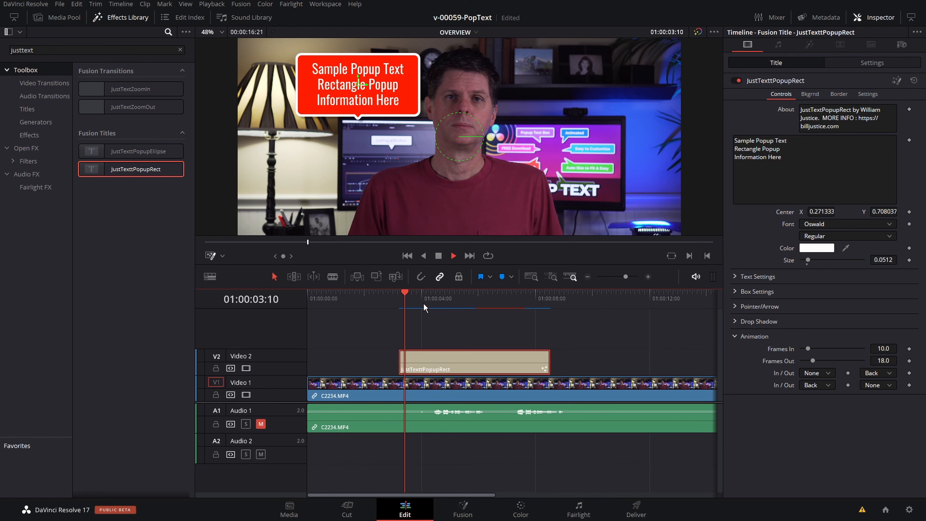
key(space)
click(877, 373)
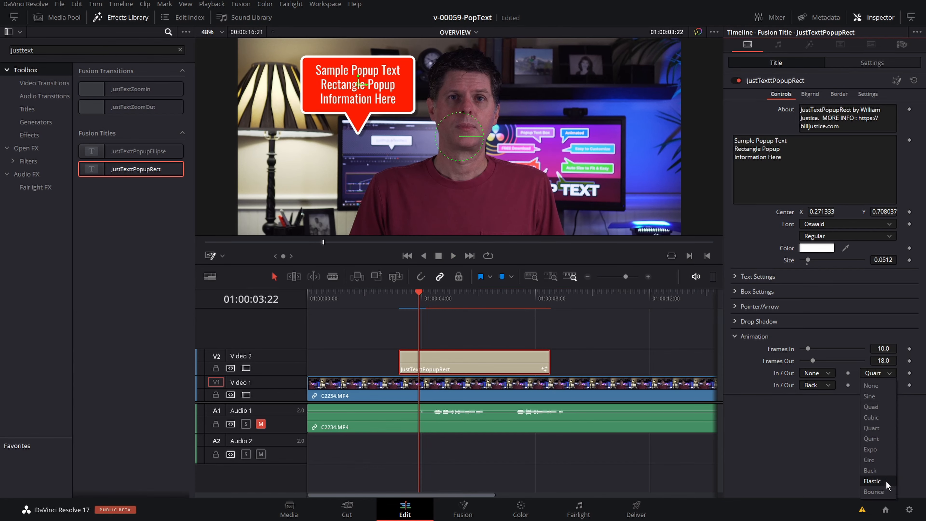
click(884, 489)
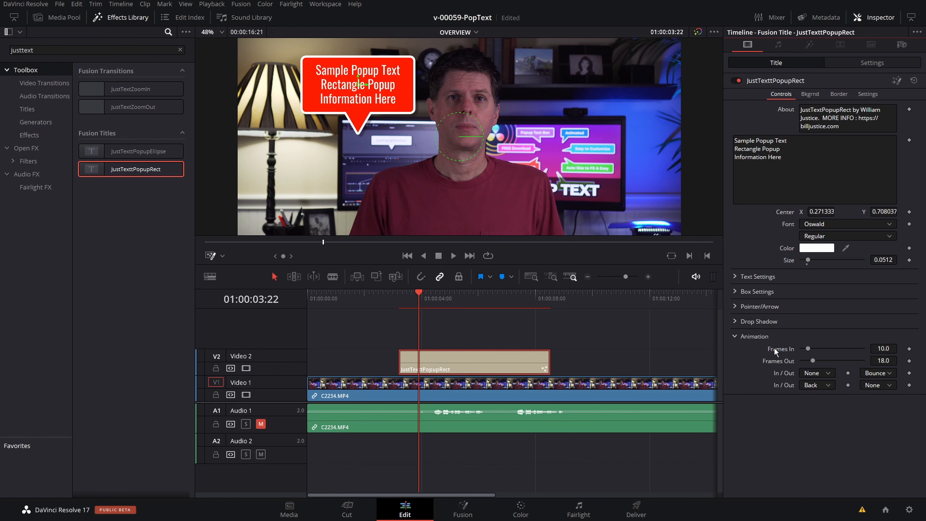
Lengthen the opening animation to 32.29 frames in and play it back
drag(809, 348, 820, 347)
click(403, 298)
key(space)
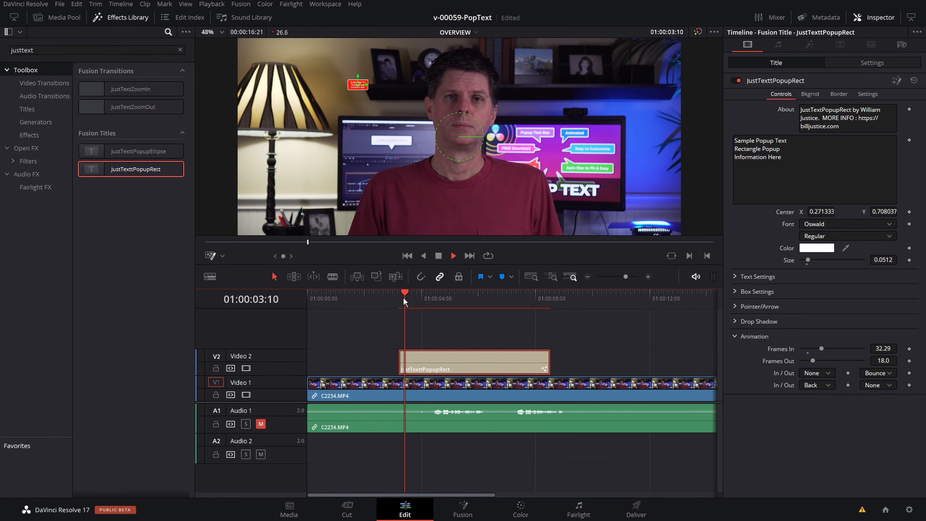
key(space)
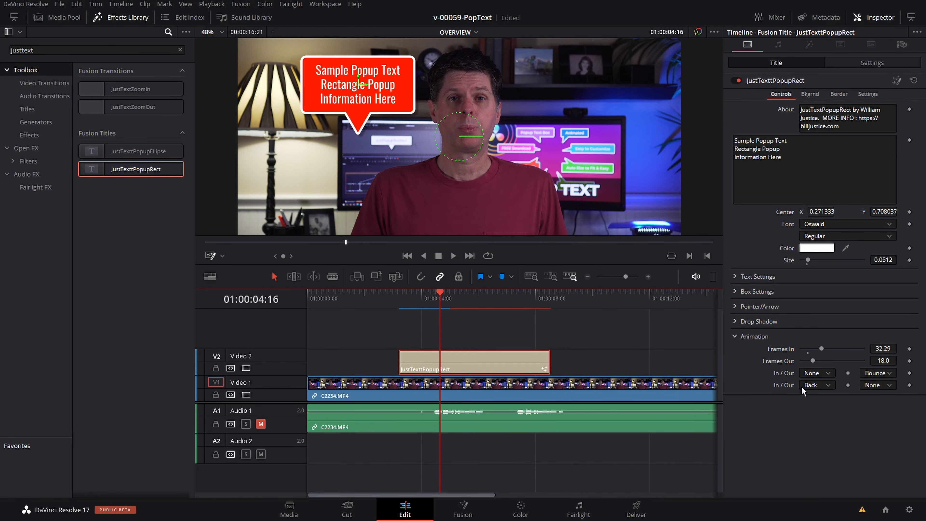
Set the closing animation's out easing to Quint, reset Frames In to 10 and Frames Out to 18, and replay the opening
click(876, 384)
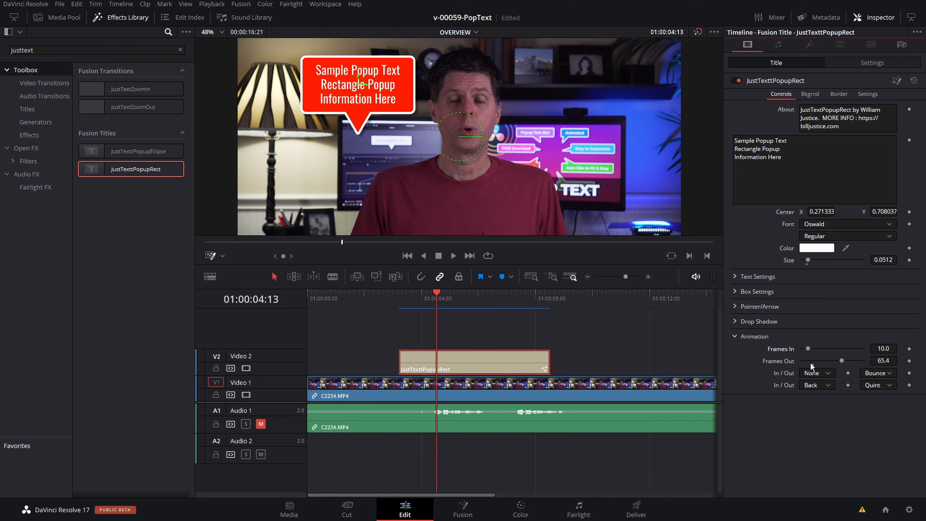
click(812, 360)
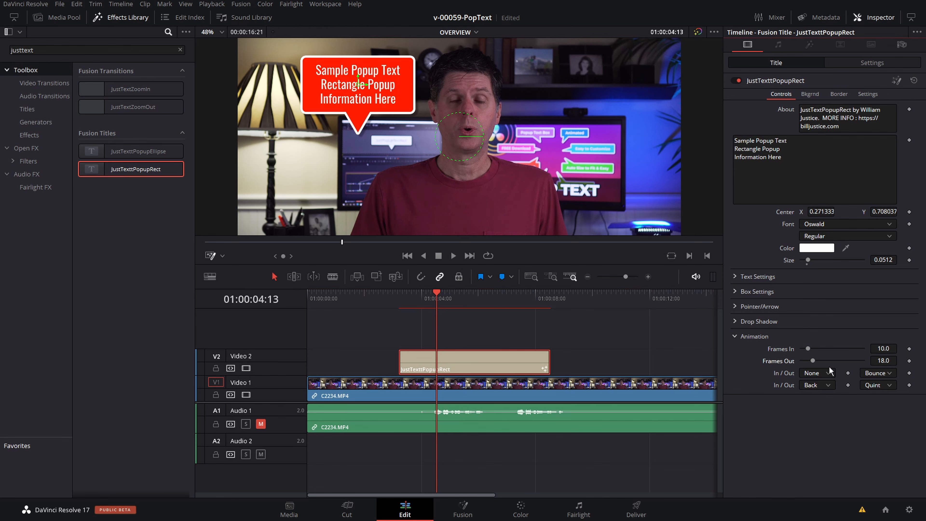
click(397, 298)
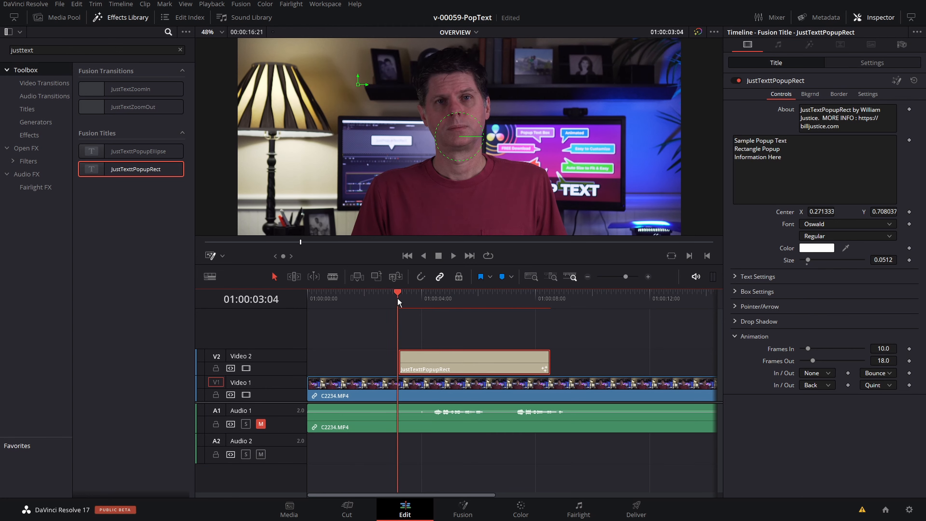
key(space)
click(401, 297)
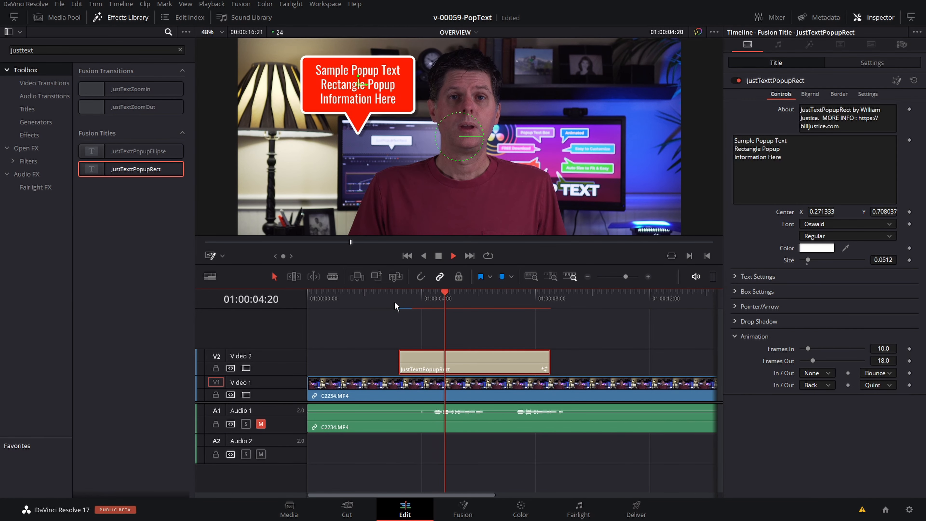
Set Frames In to 31.5, anchor the popup text to the right, and replay the opening animation
click(423, 298)
drag(808, 348, 821, 349)
click(758, 276)
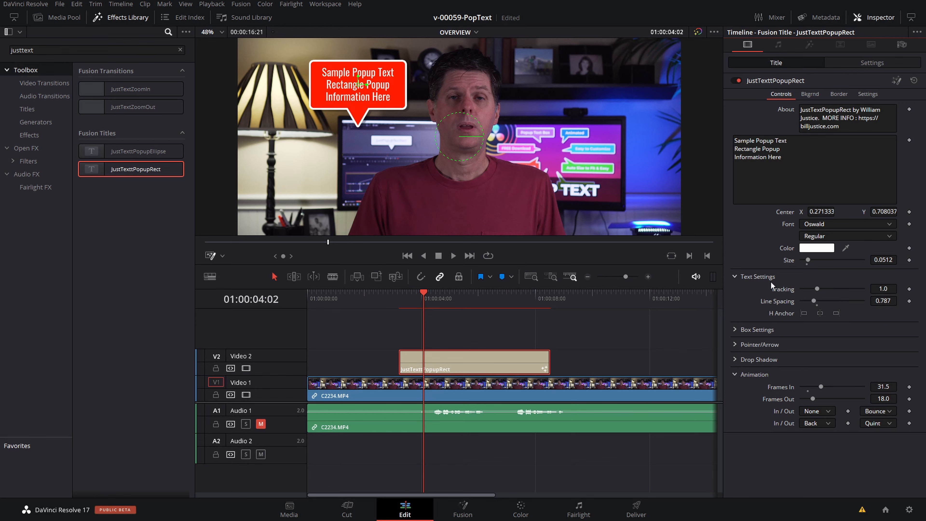
click(835, 313)
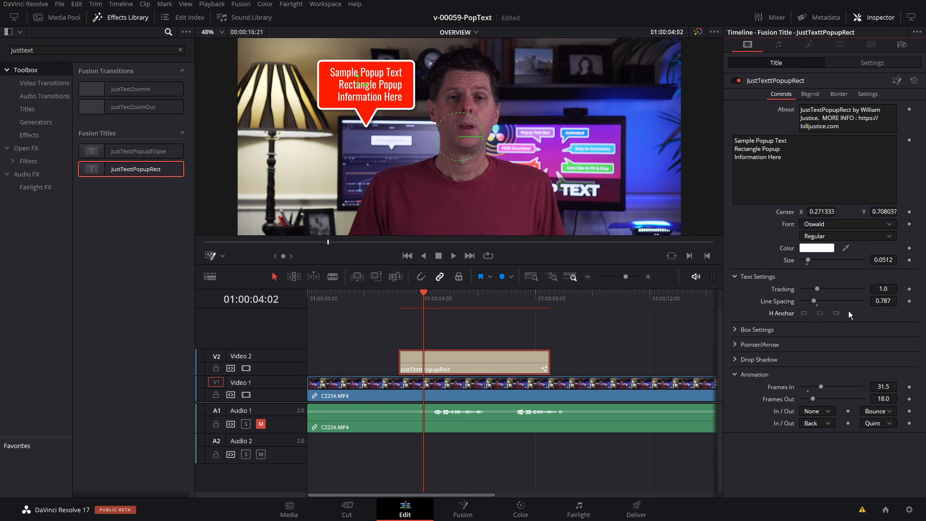
click(398, 298)
key(space)
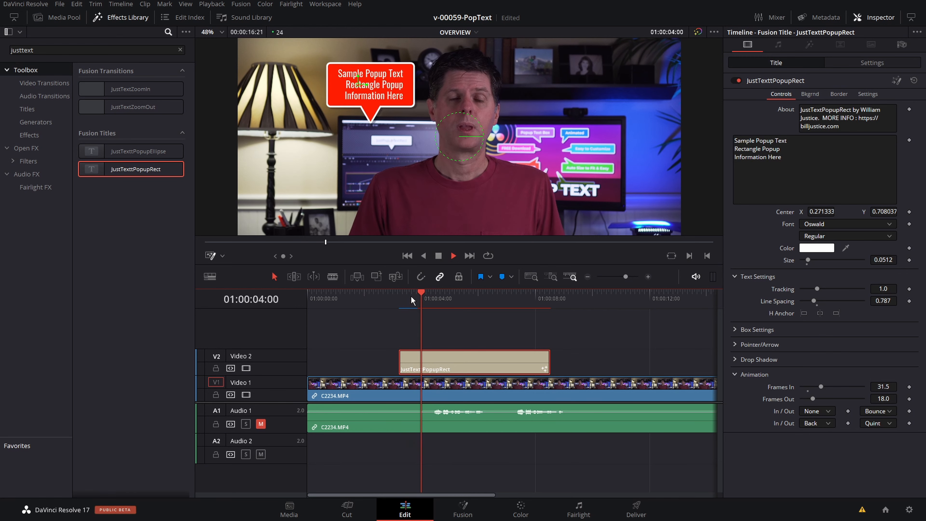
click(403, 296)
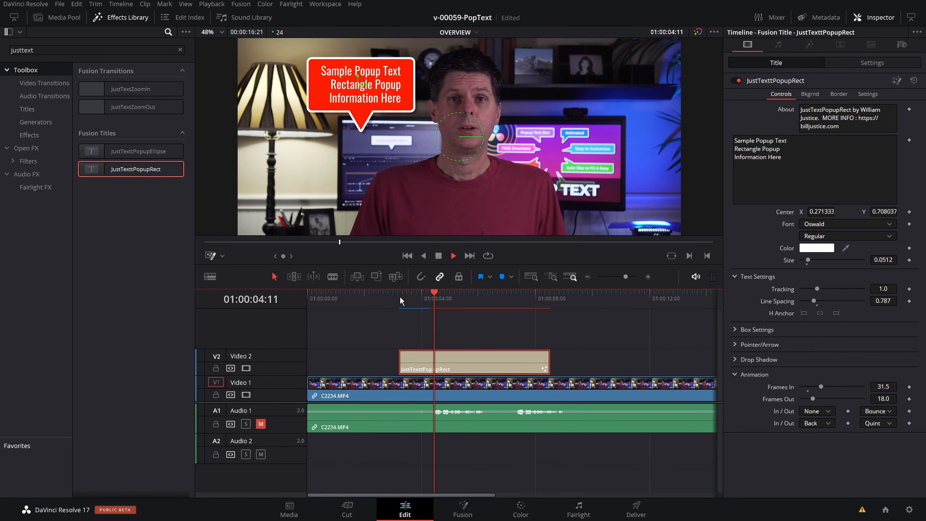
key(space)
Anchor the popup text to the left and play the opening animation from the clip's start
click(804, 313)
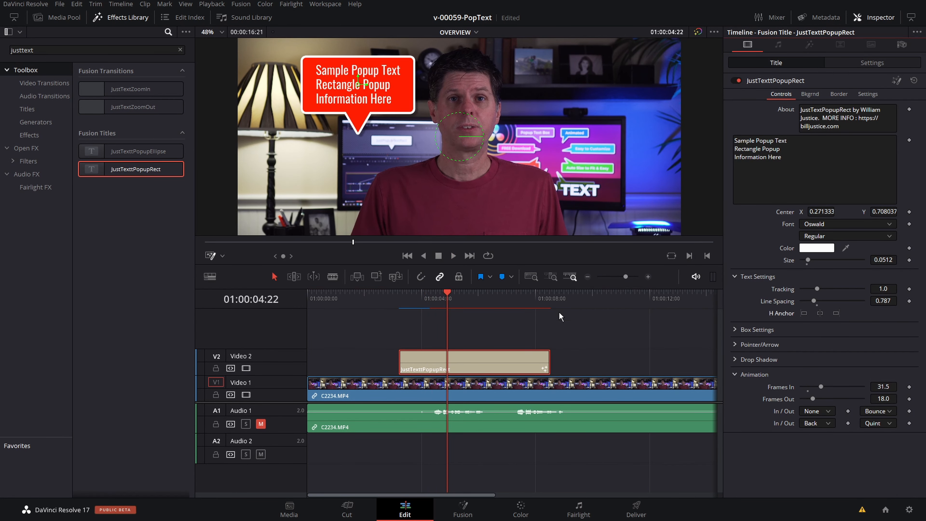
click(398, 297)
key(space)
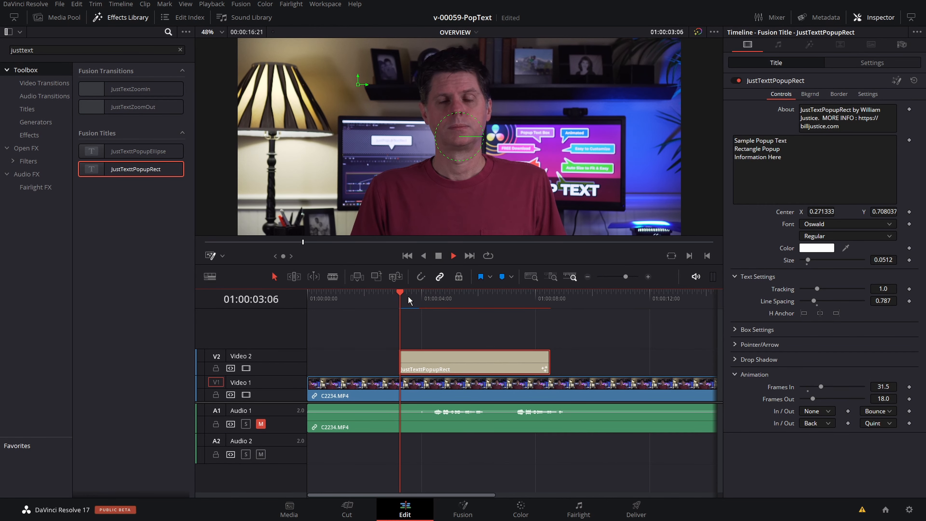
key(space)
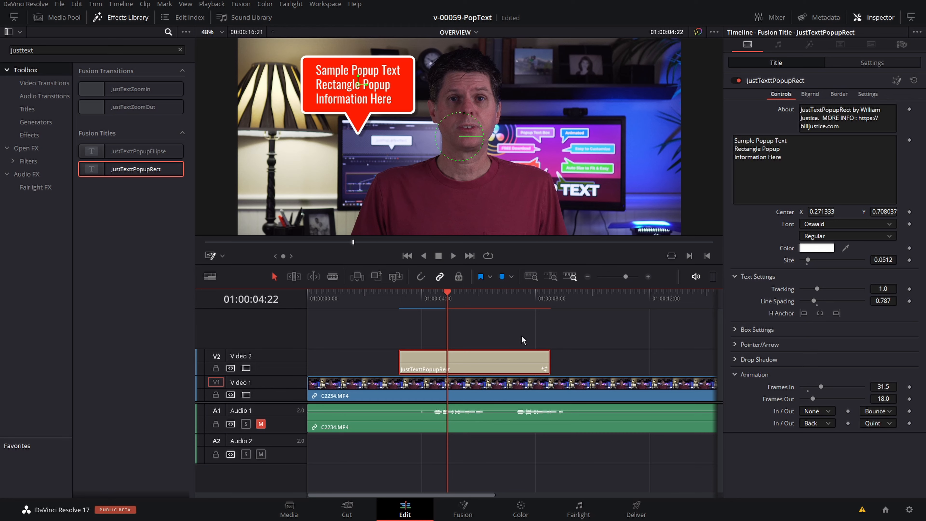
Add the JustTexttPopupEllipse title to Video 2 after the rectangle popup clip and change its text to "Popup Ellipse"
scroll(554, 322, right, 3)
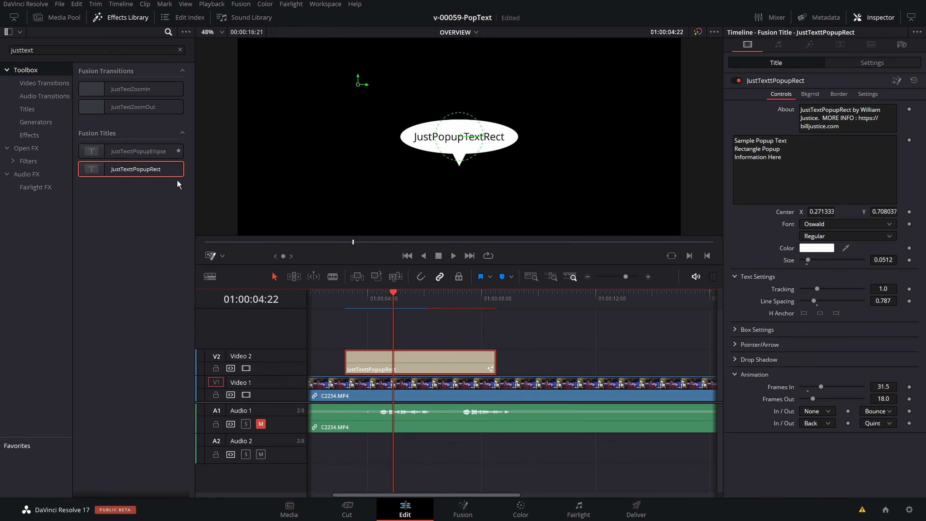
drag(139, 151, 544, 357)
click(596, 298)
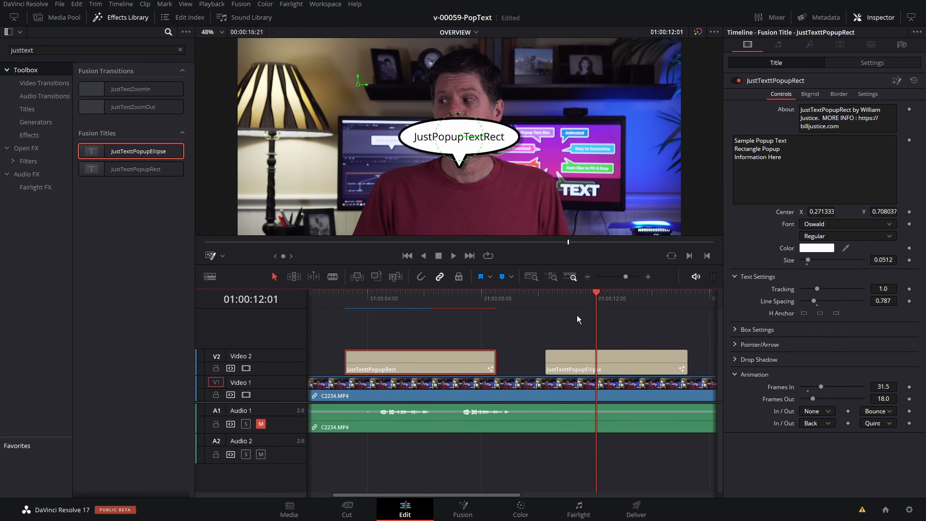
click(647, 360)
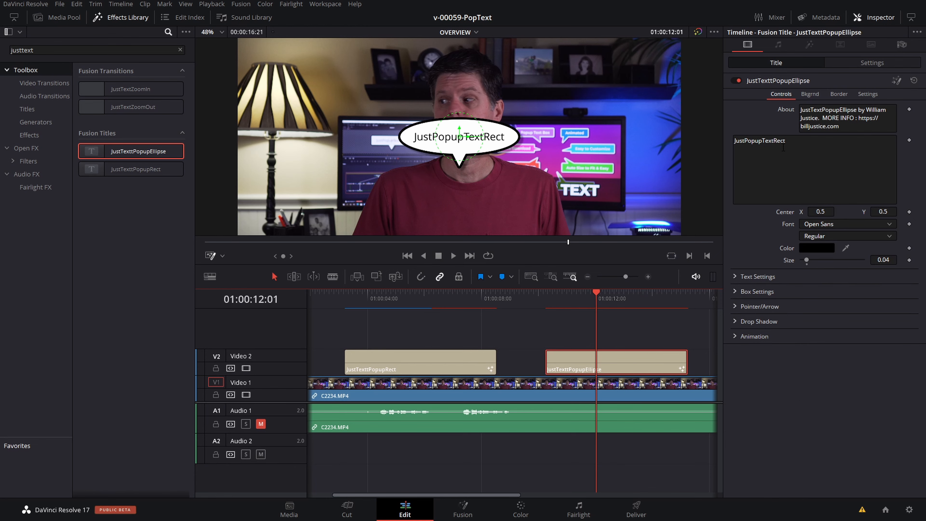
text(Popup Ellipse)
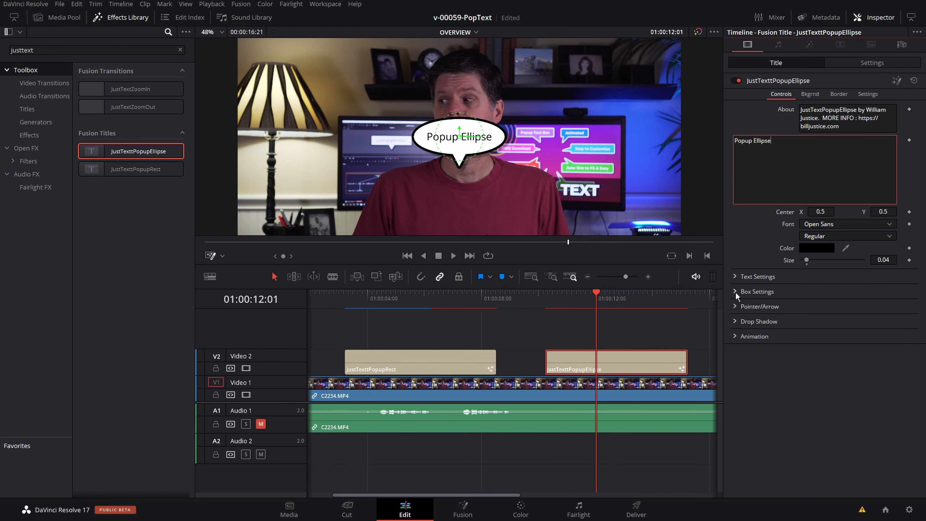
Set the ellipse popup's pointer length to 0.1575 and its angle to -33.9
click(735, 307)
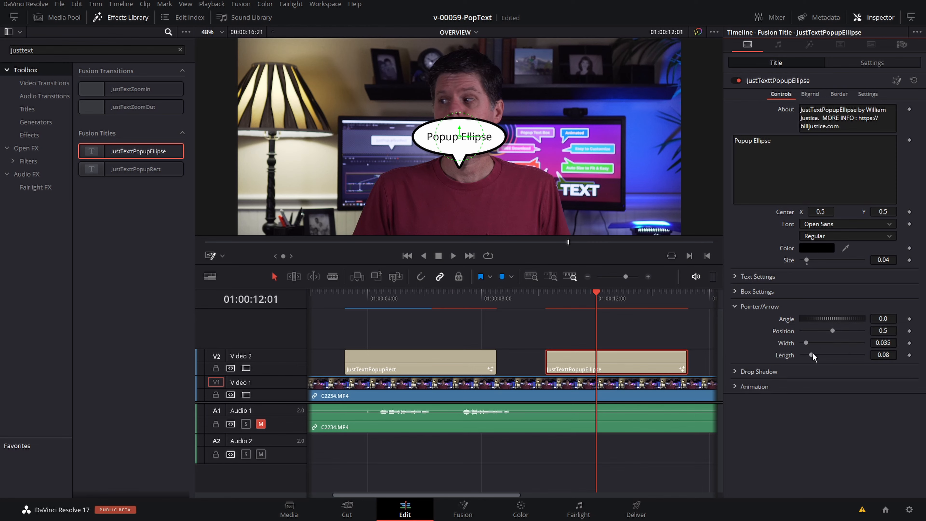
drag(812, 353, 821, 354)
mouse_move(834, 318)
mouse_down()
mouse_move(805, 331)
mouse_move(826, 332)
mouse_move(840, 303)
mouse_up()
Set the ellipse popup's minimum width to 0.346 and border width to 0.029, and play back its animation
click(734, 292)
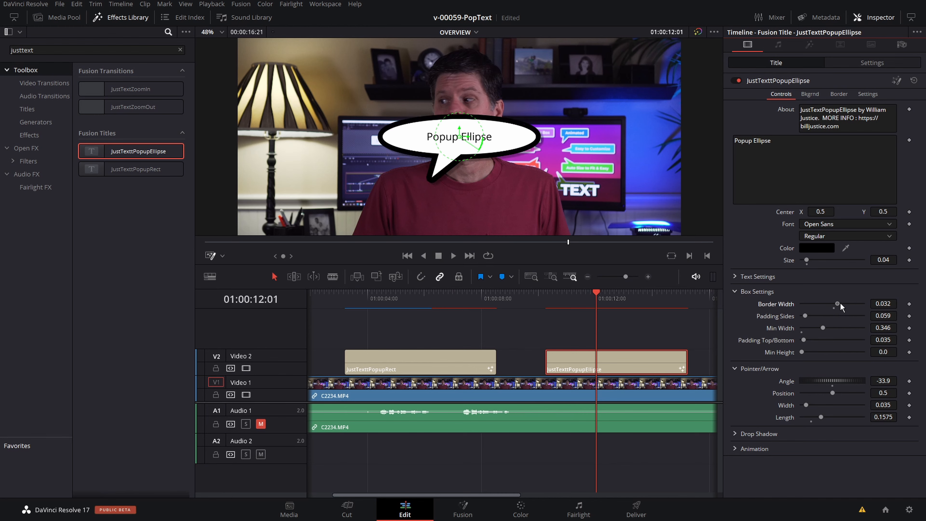
click(567, 296)
key(space)
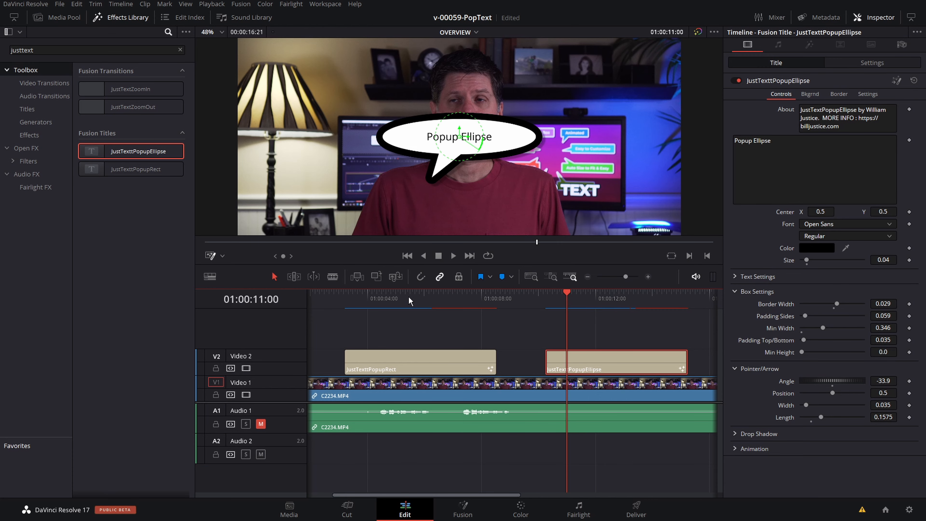
Switch to the browser, open the site's Auto Timeline Effects page and download the rectangle version of Just Popup Text
key(alt+Tab)
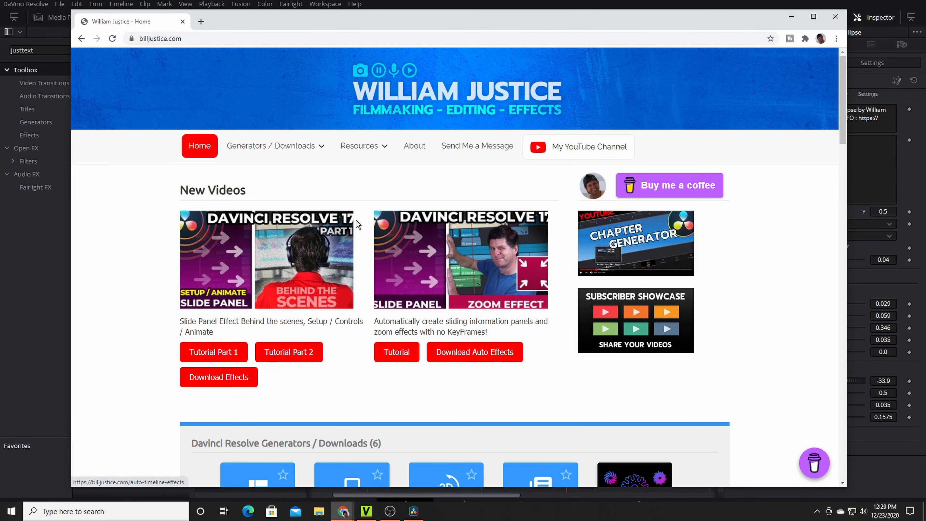
mouse_move(273, 147)
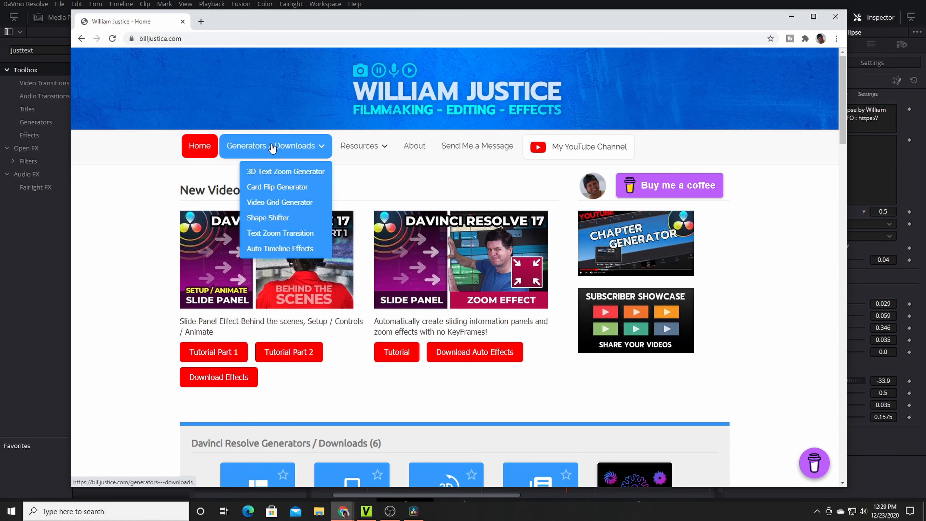
click(281, 247)
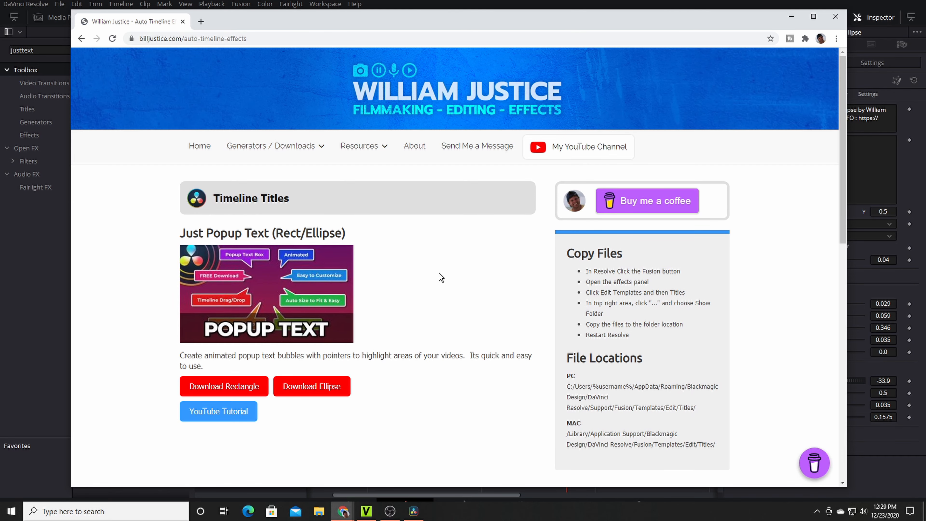
drag(841, 146, 837, 283)
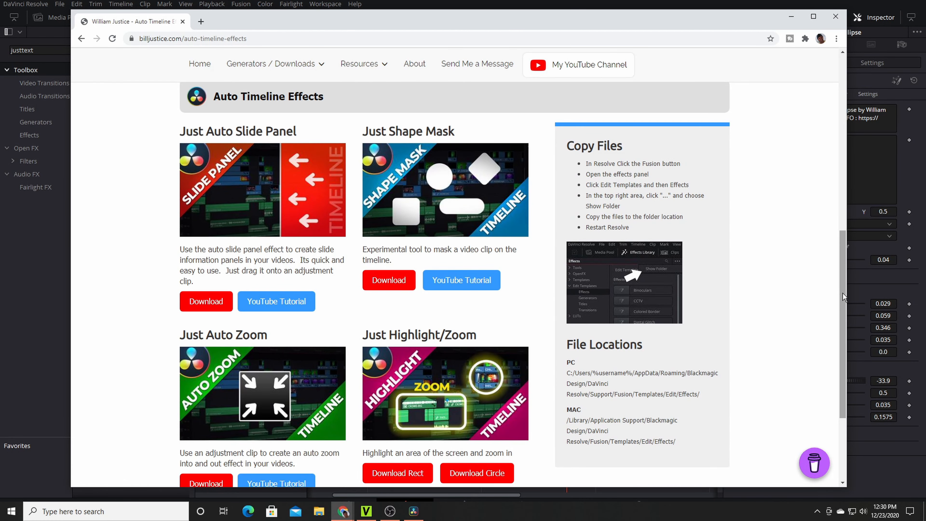
scroll(432, 269, up, 10)
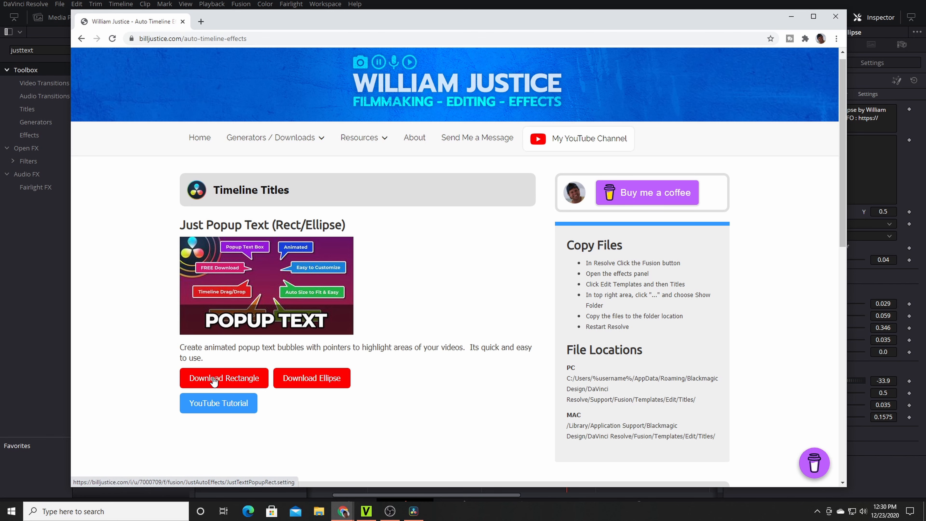
click(241, 378)
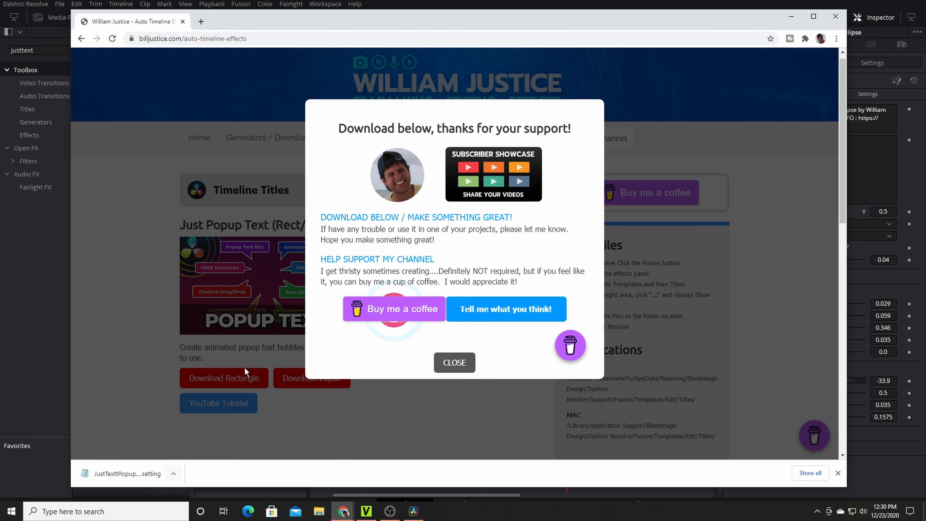
Return to DaVinci Resolve, open the Fusion page and look through the Titles listed under Edit Templates for the installed popup titles
click(213, 493)
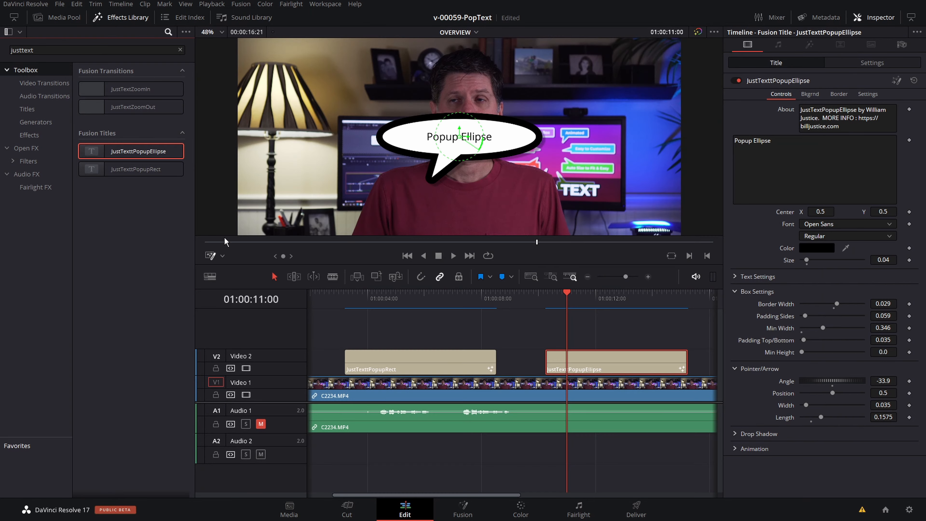
scroll(569, 324, right, 6)
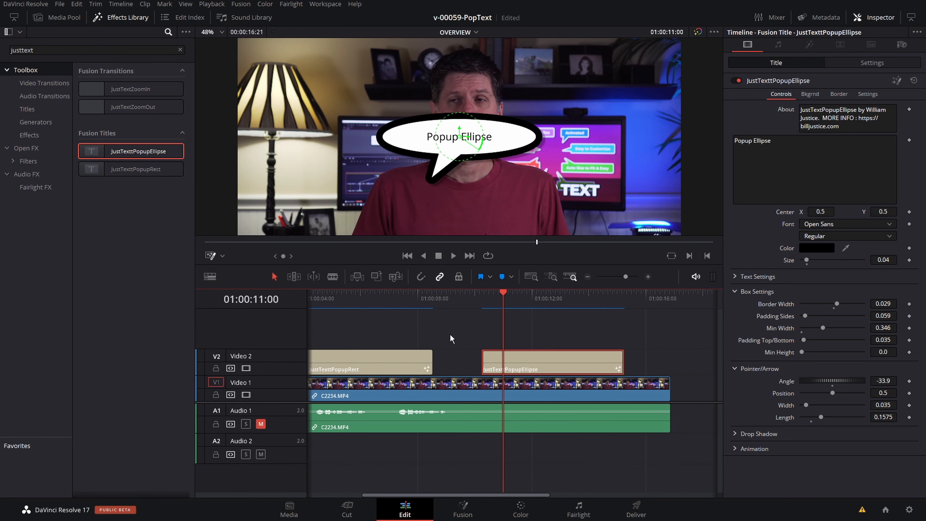
click(600, 301)
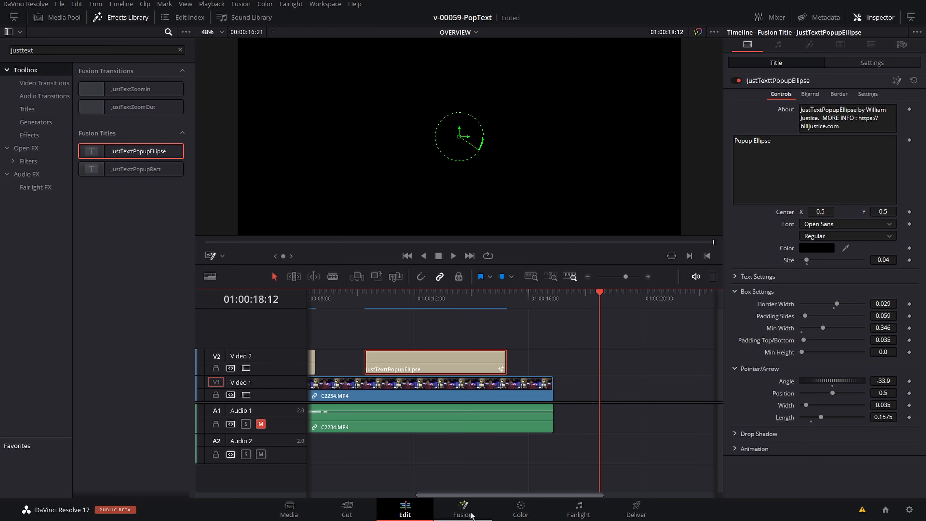
click(463, 509)
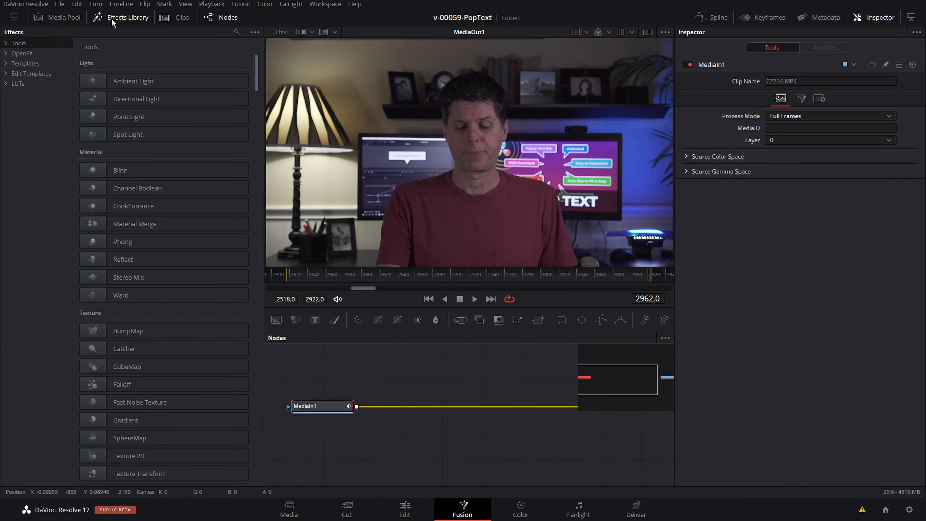
click(23, 74)
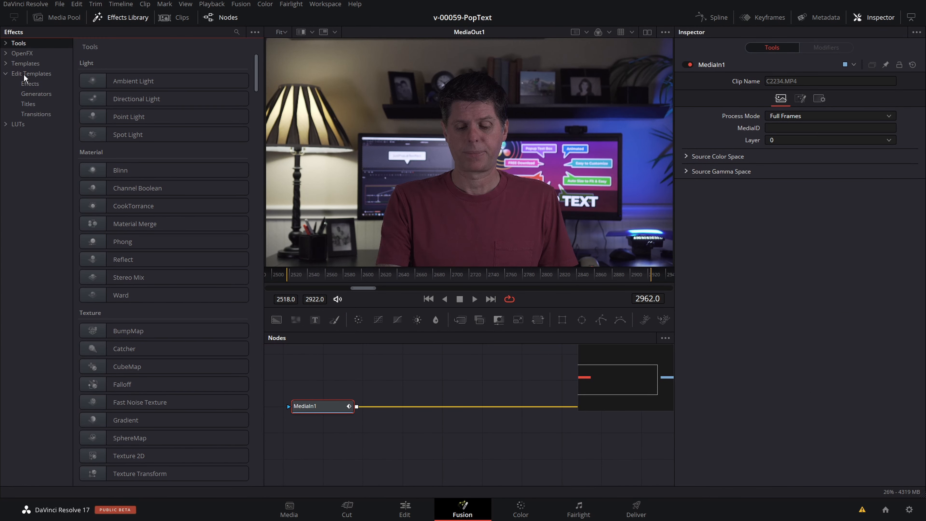
click(28, 103)
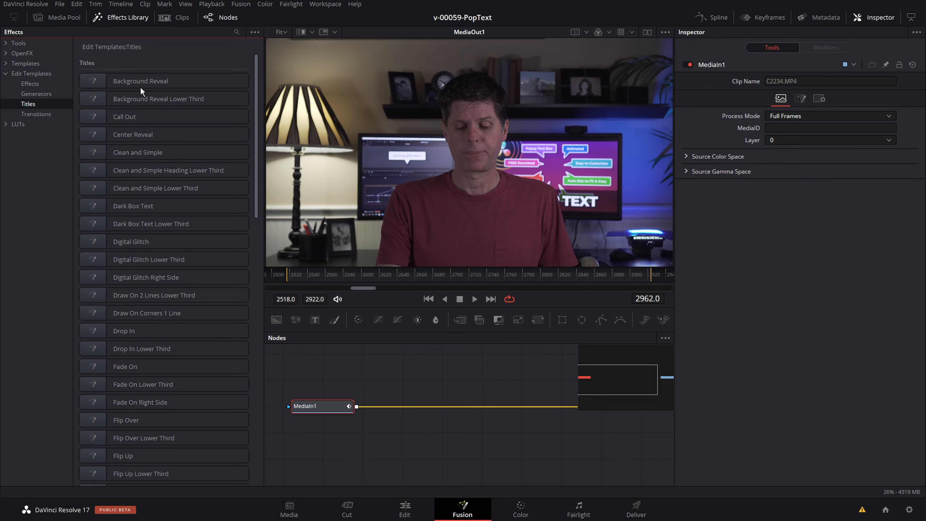
drag(256, 189, 259, 271)
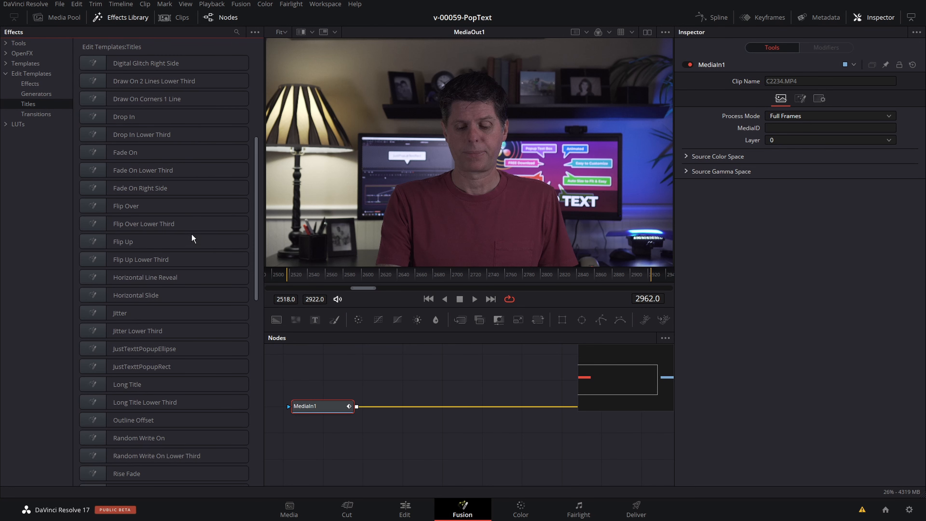
drag(252, 175, 266, 80)
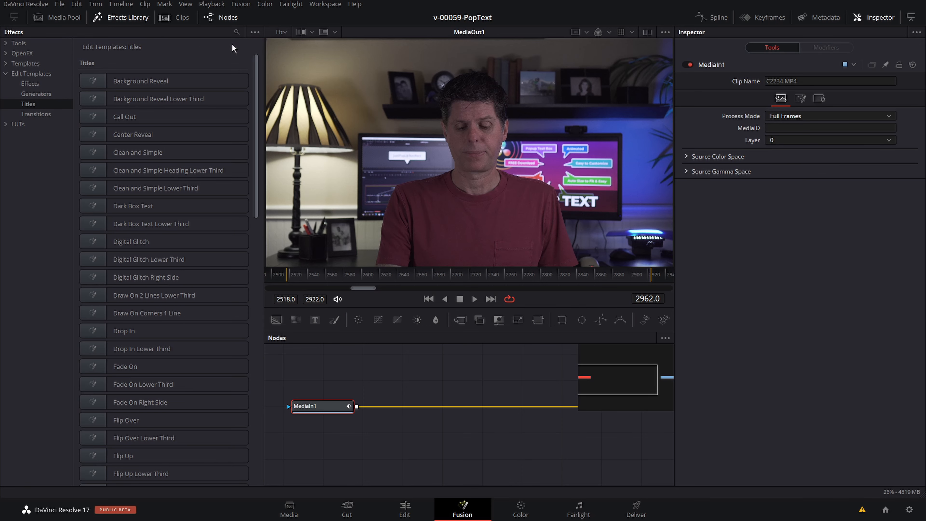
Go to the JustTextPopupRect node composition and display the Merge7 node in the viewer
key(alt+Tab)
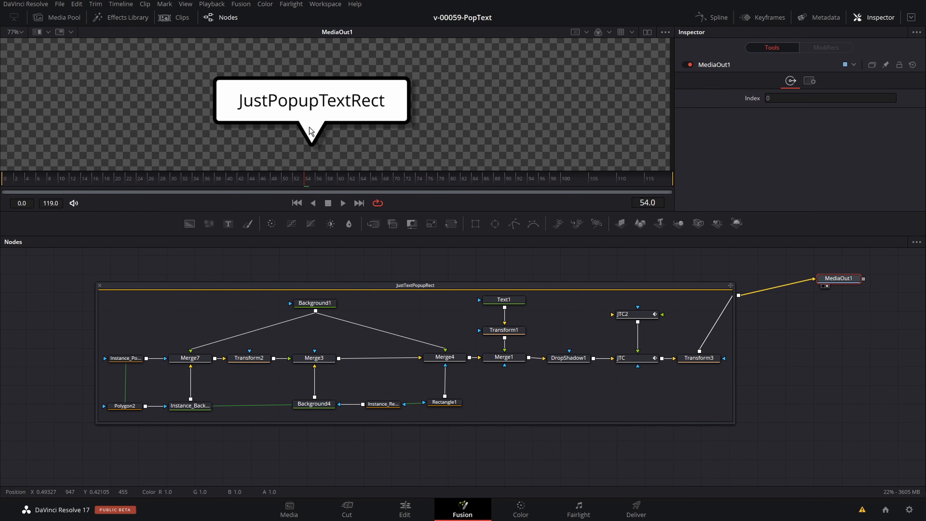
click(195, 359)
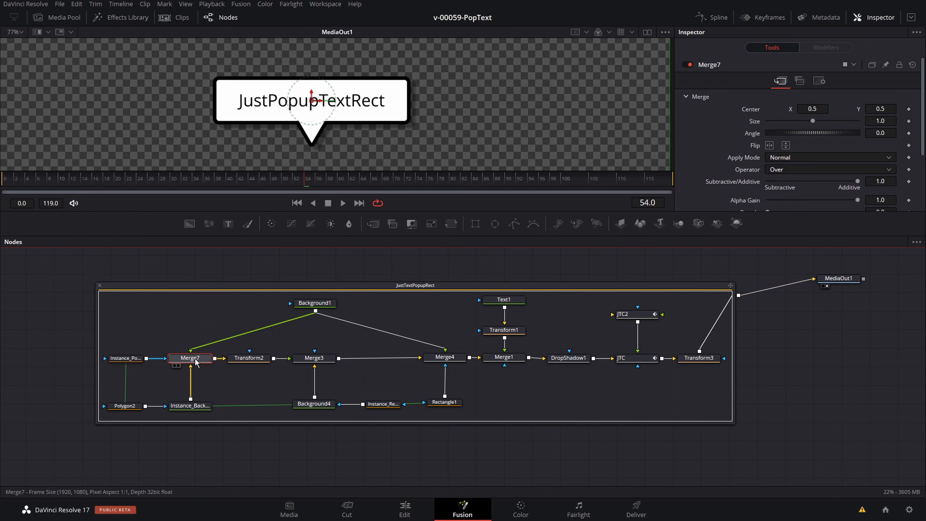
key(1)
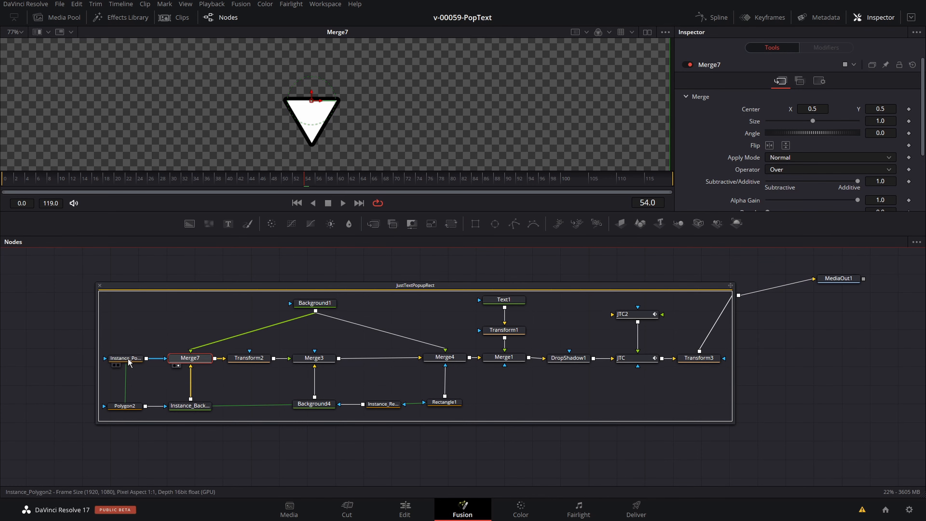
Compare the settings of the Polygon2 mask with those of its instance node
click(129, 406)
click(132, 358)
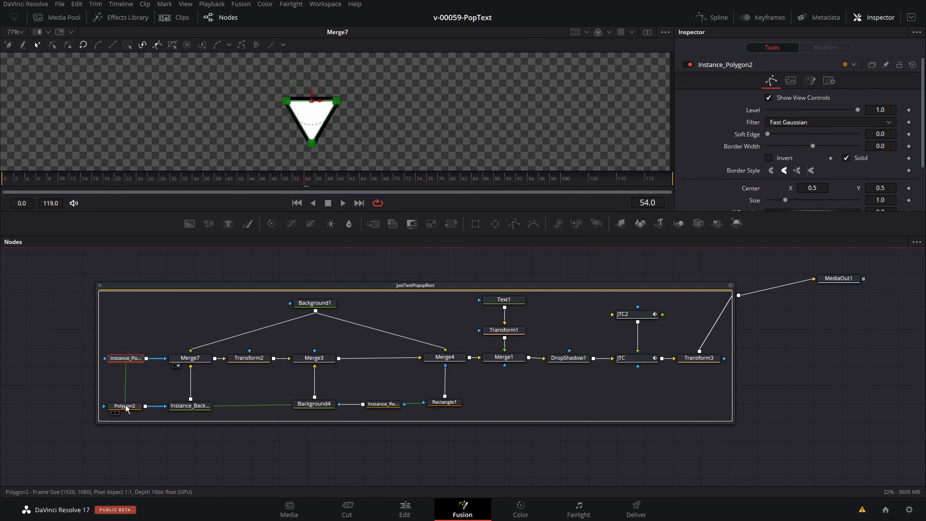
click(127, 408)
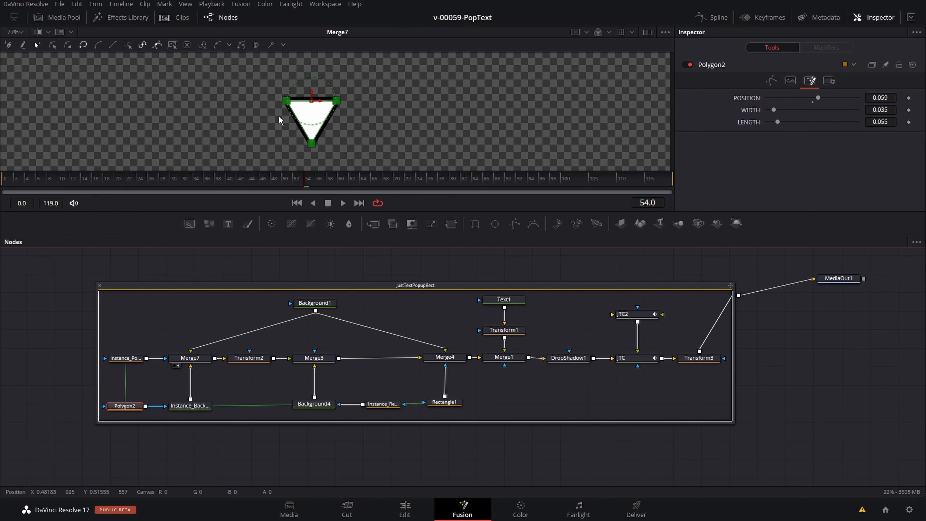
click(128, 359)
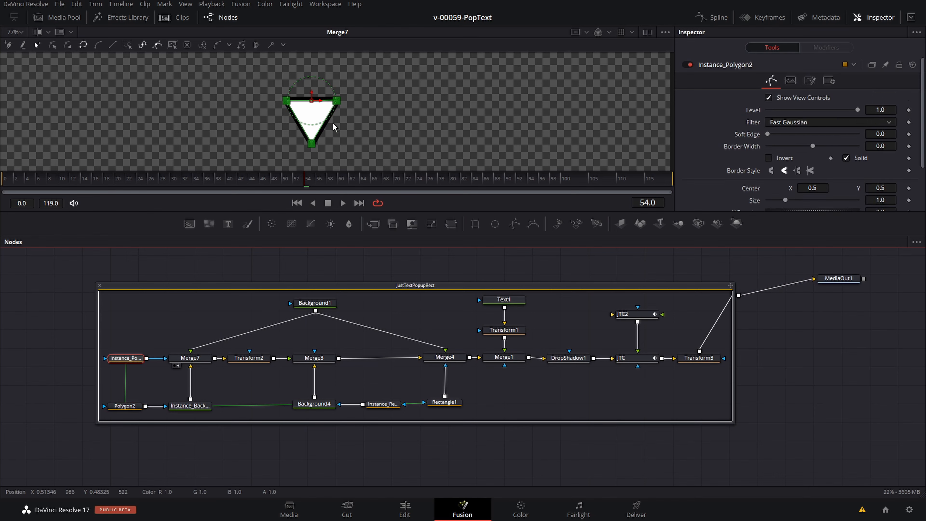
Set the Polygon2 pointer shape's WIDTH to 0.0481 and LENGTH to 0.0936
click(126, 406)
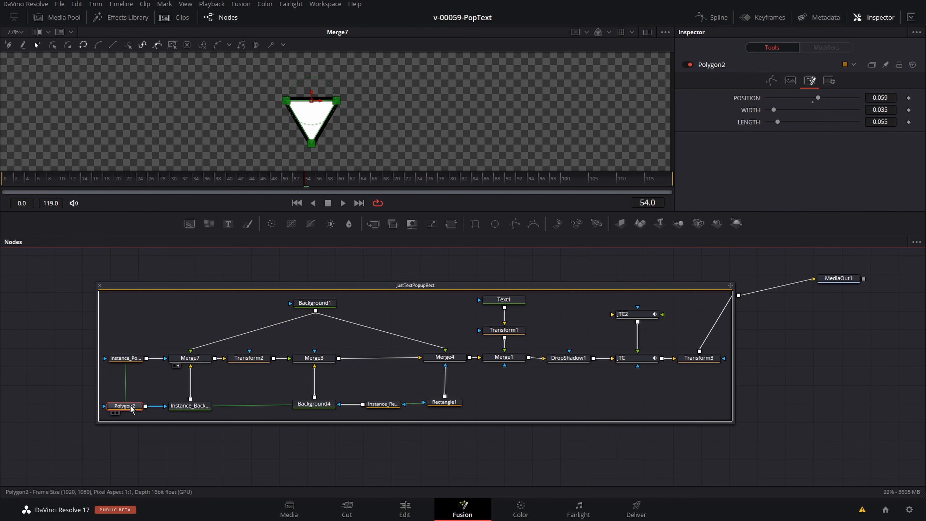
click(770, 80)
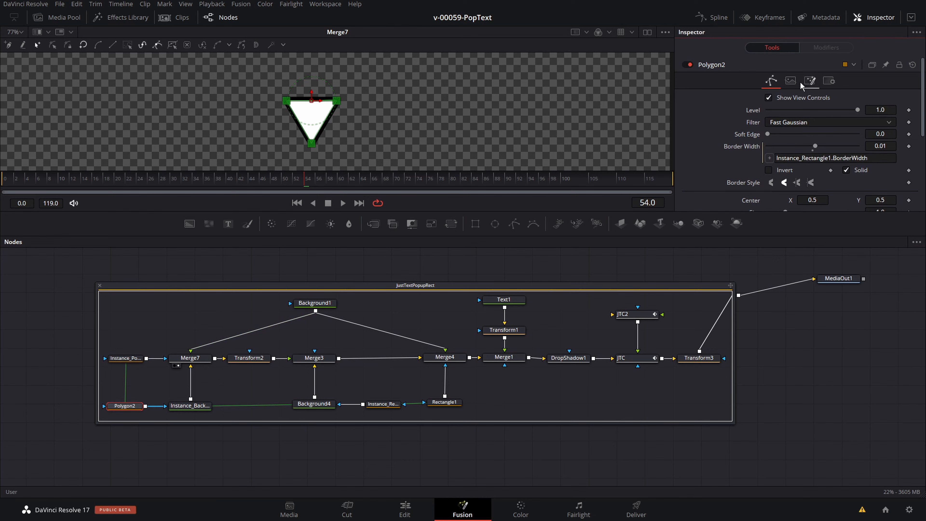
click(809, 80)
mouse_move(774, 111)
mouse_down()
mouse_move(797, 124)
mouse_move(775, 111)
mouse_up()
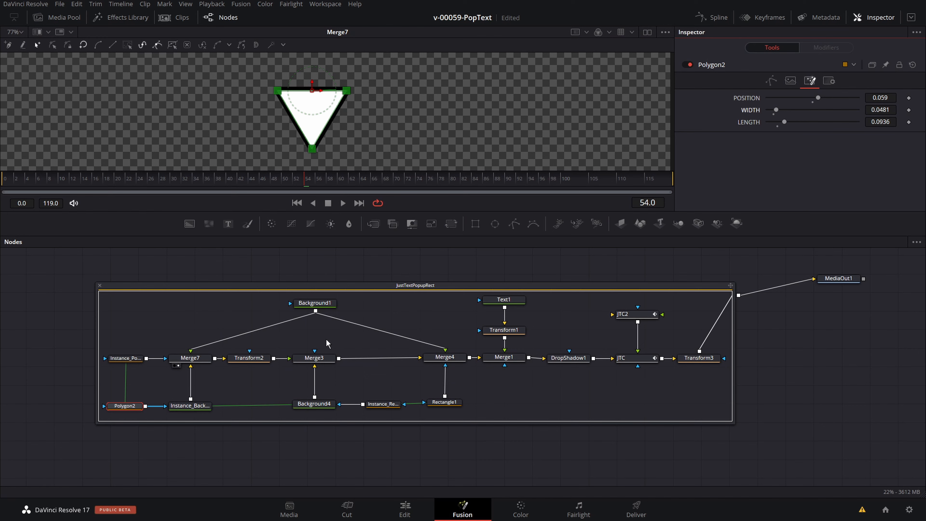
Extend the Inspector to full height and examine the expressions behind Polygon2's points, highlighting the LENGTH part of the Point 2 expression
click(132, 409)
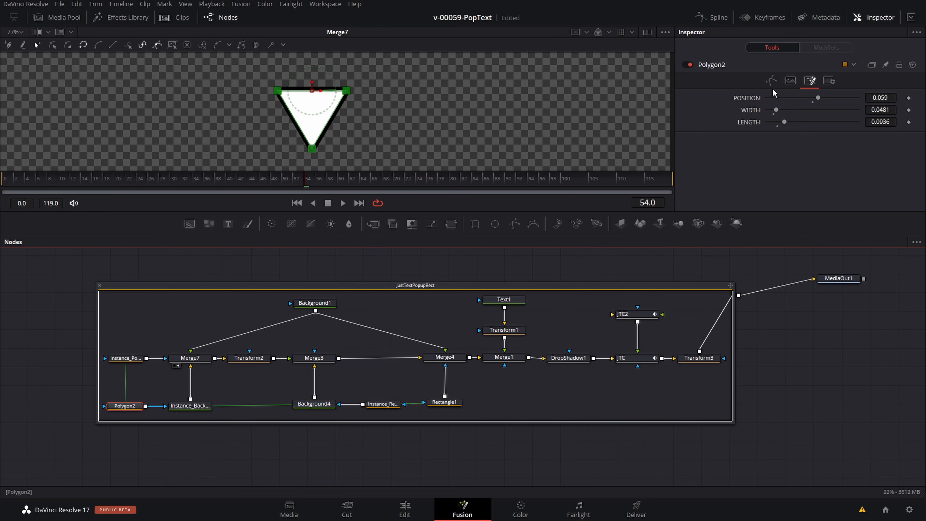
click(772, 81)
click(911, 17)
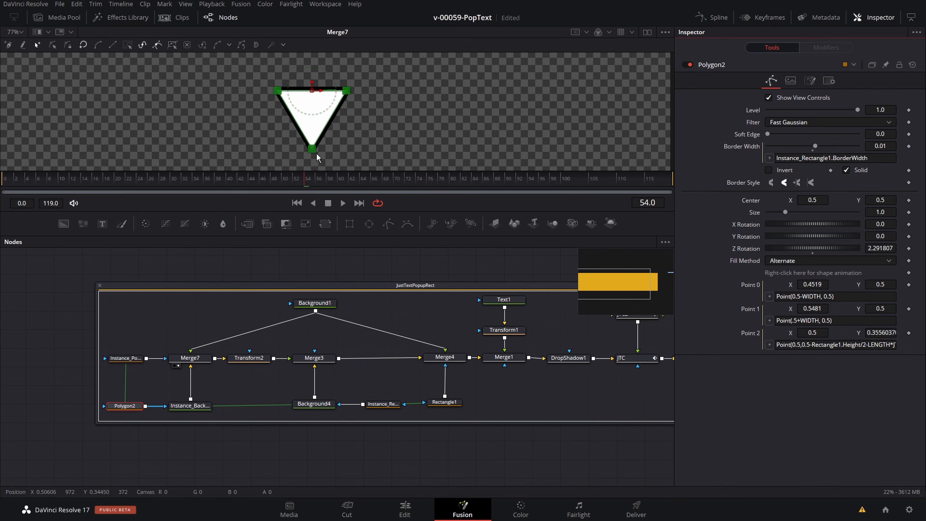
drag(861, 344, 895, 344)
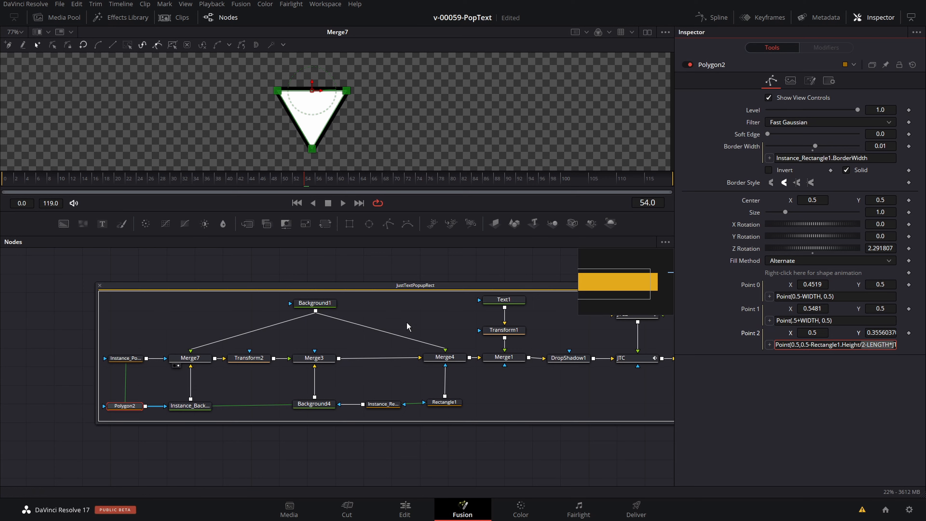
Try shifting the pointer with Transform2's POSITION at 0.348, and restore the default position
click(190, 359)
drag(189, 365, 351, 78)
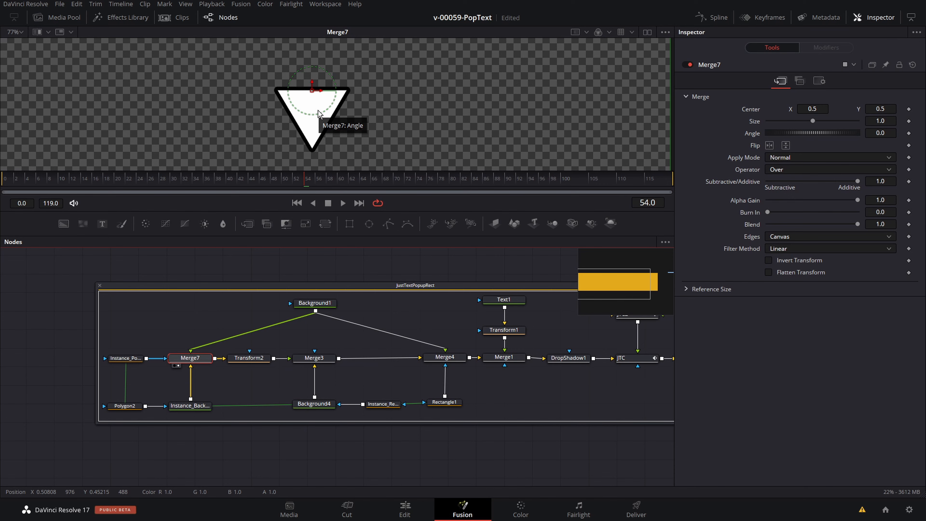
click(249, 357)
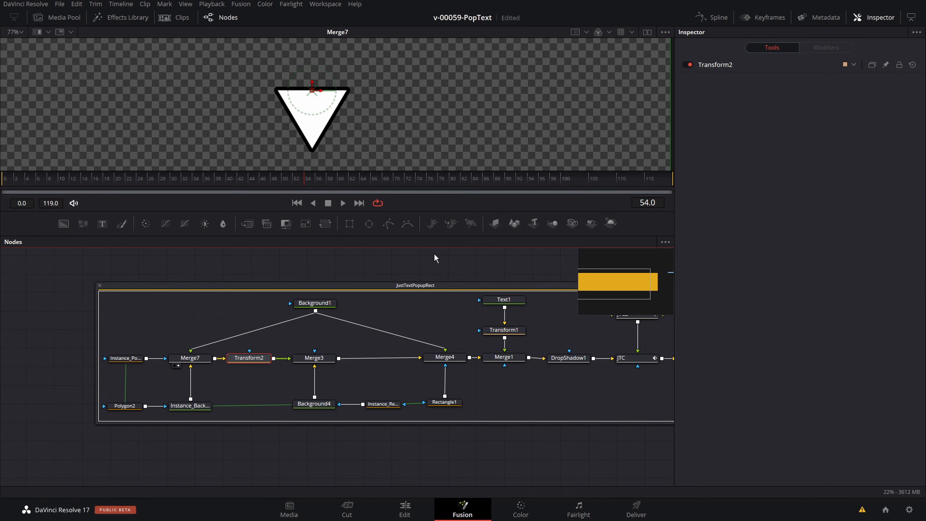
click(721, 70)
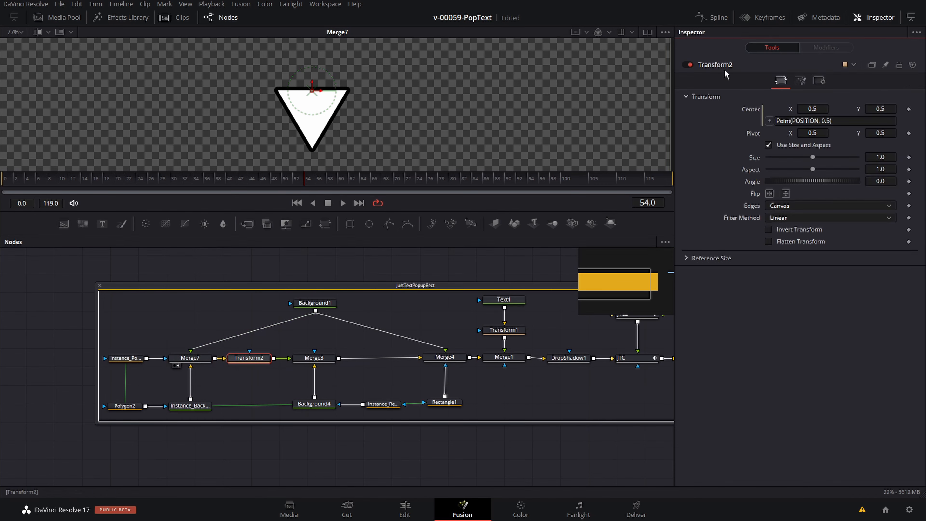
click(801, 80)
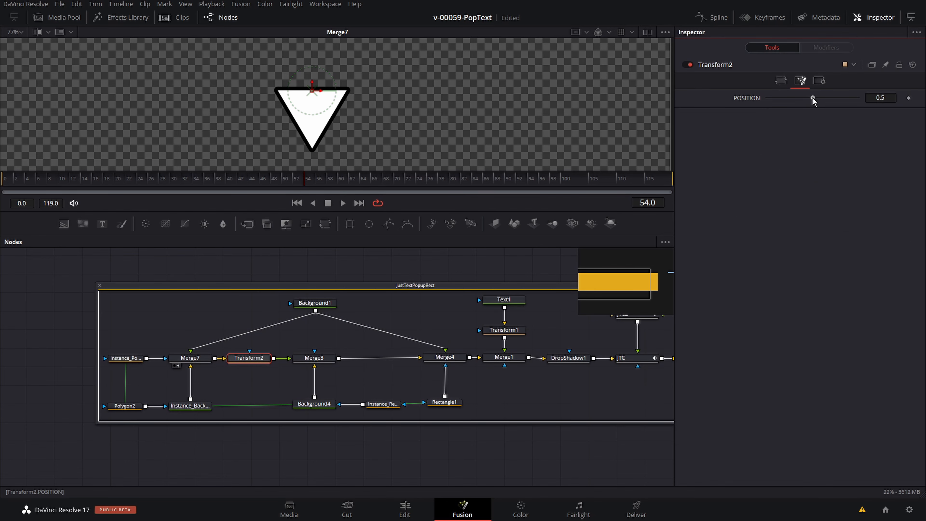
drag(813, 97, 799, 100)
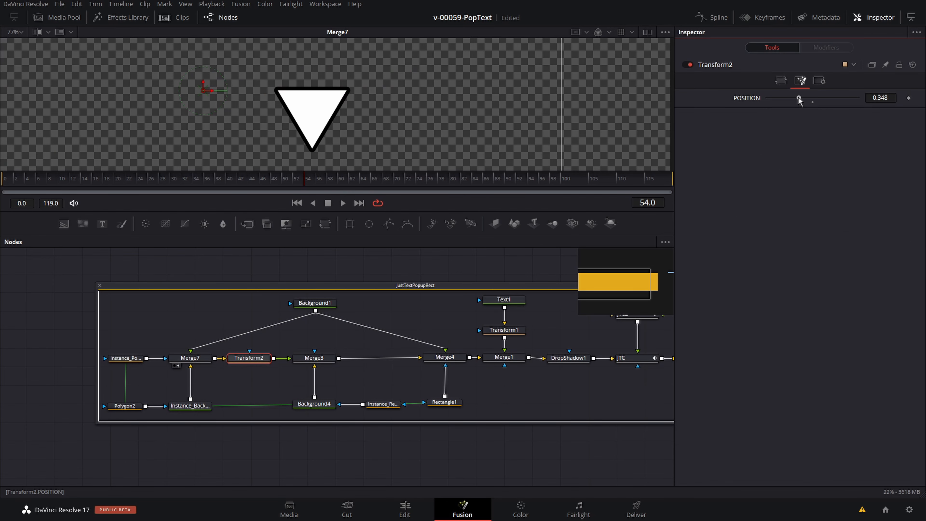
double_click(798, 99)
Display Transform2 in the viewer and set its POSITION to 0.39 and its Angle to 34.5
click(240, 361)
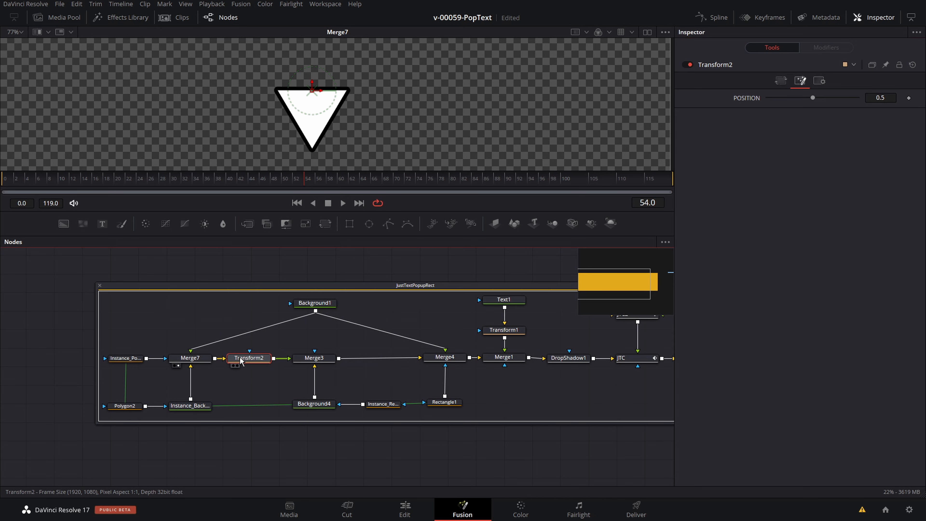
key(1)
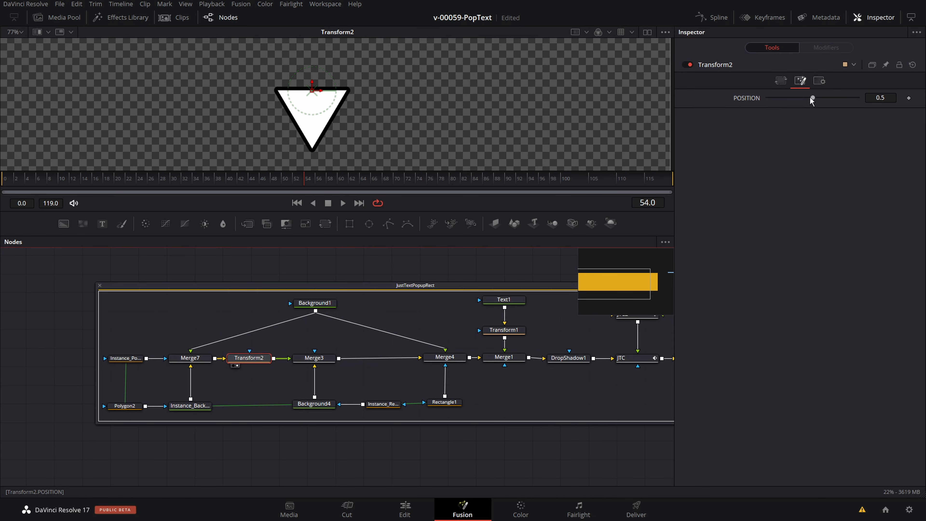
mouse_move(810, 98)
mouse_down()
mouse_move(800, 97)
mouse_move(829, 97)
mouse_move(802, 97)
mouse_up()
scroll(511, 131, down, 2)
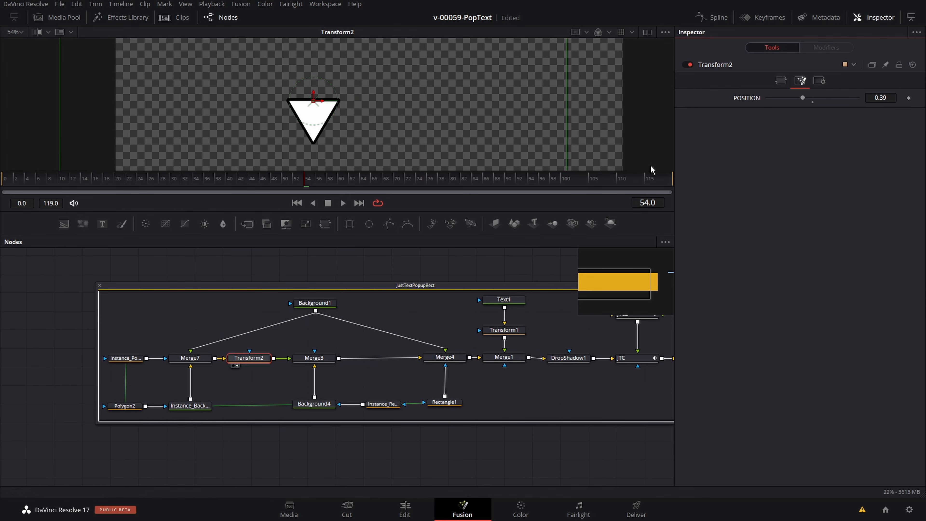
click(780, 80)
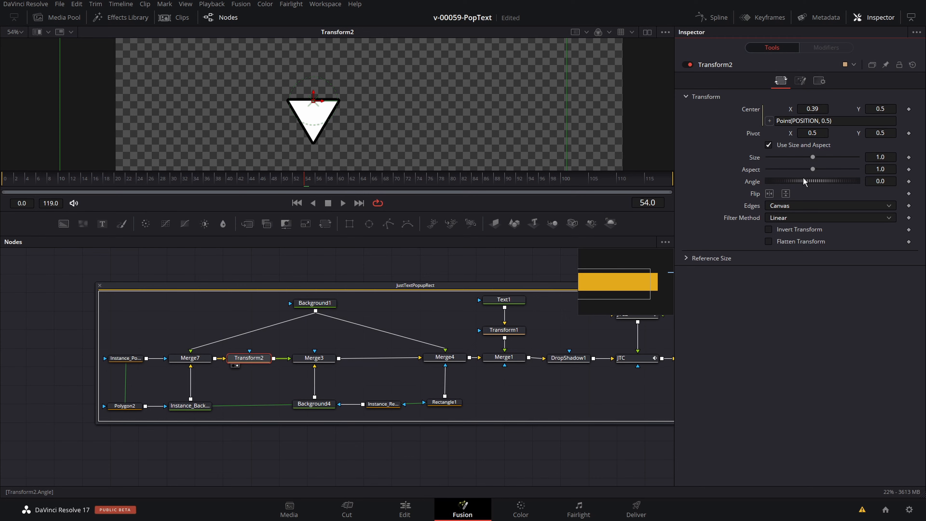
drag(803, 179, 813, 180)
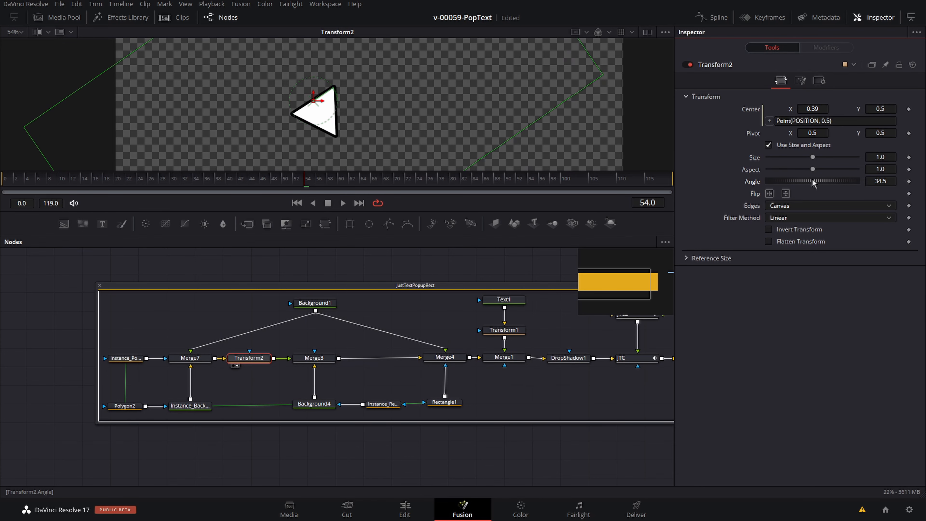
Set the LENGTH of the Polygon2 pointer shape to 0.262
click(139, 405)
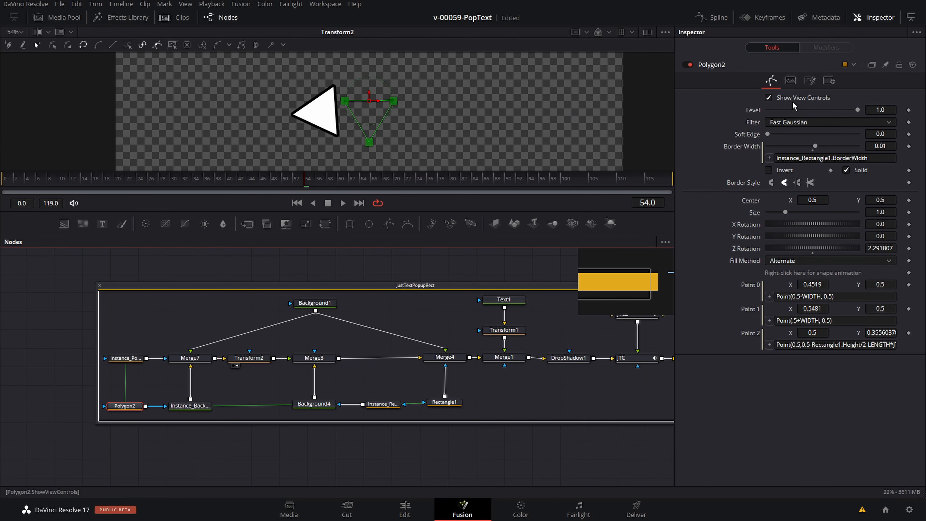
click(810, 80)
drag(791, 121, 814, 122)
scroll(553, 100, down, 2)
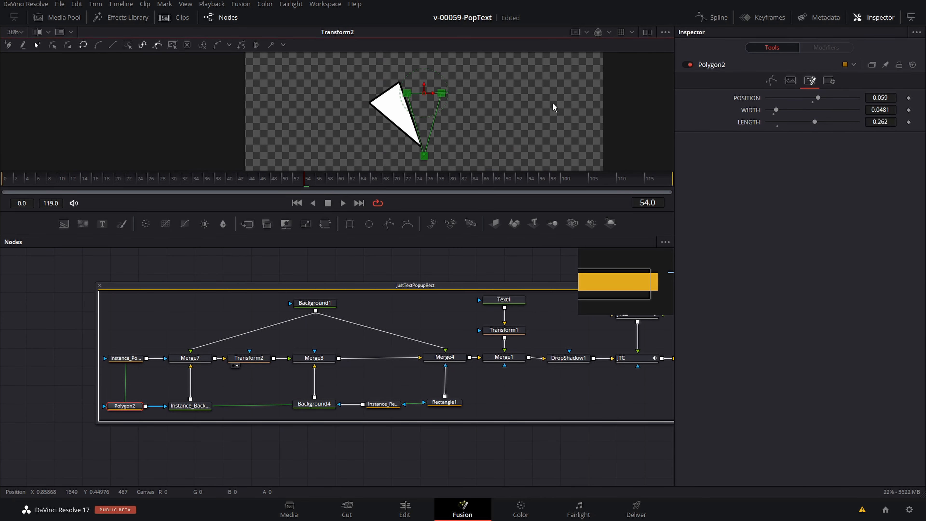
Display the Merge3 node in the viewer to see the pointer combined with the black rectangle
click(264, 356)
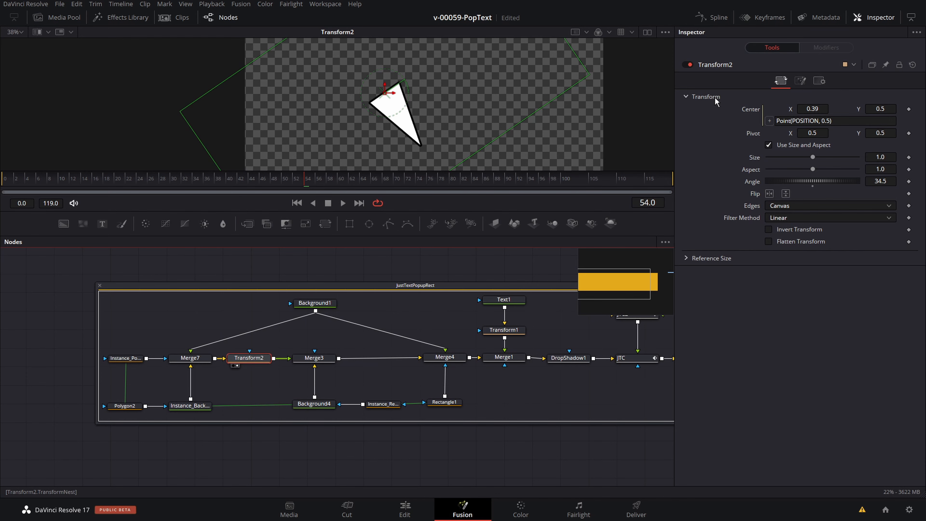
click(321, 358)
key(1)
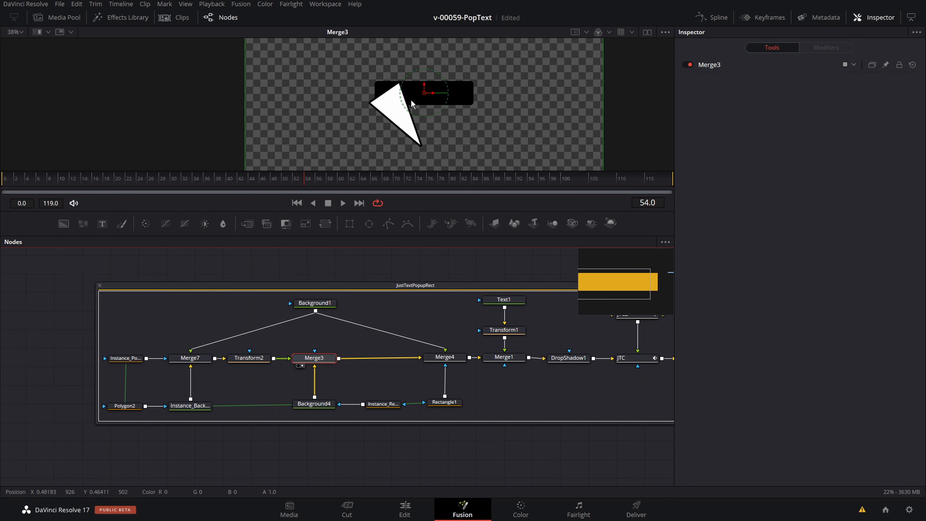
scroll(385, 106, up, 3)
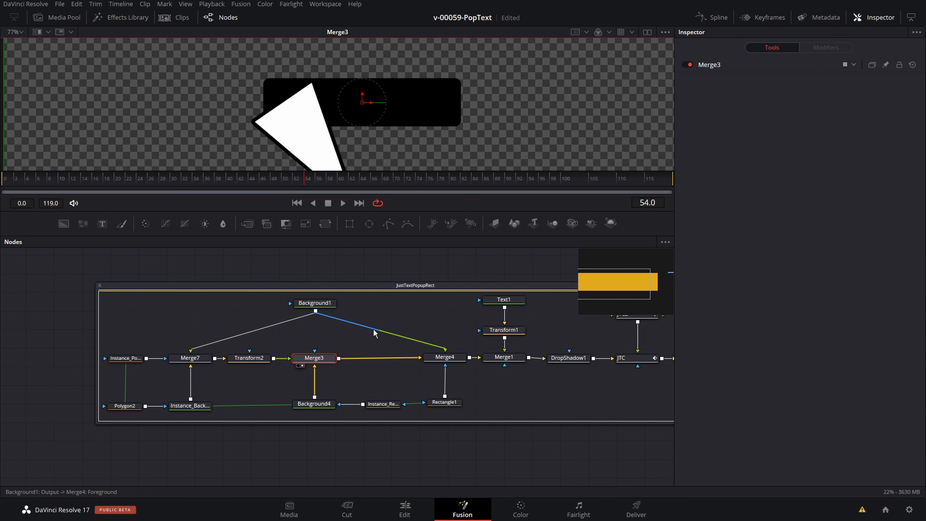
Examine the Background4 node feeding Merge3, the Merge3 settings and the Background1 color settings
click(314, 404)
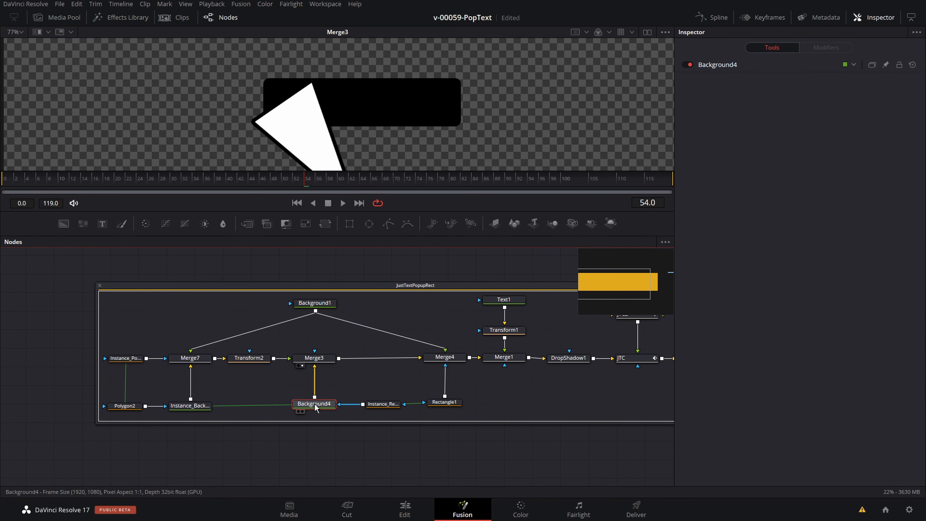
click(316, 359)
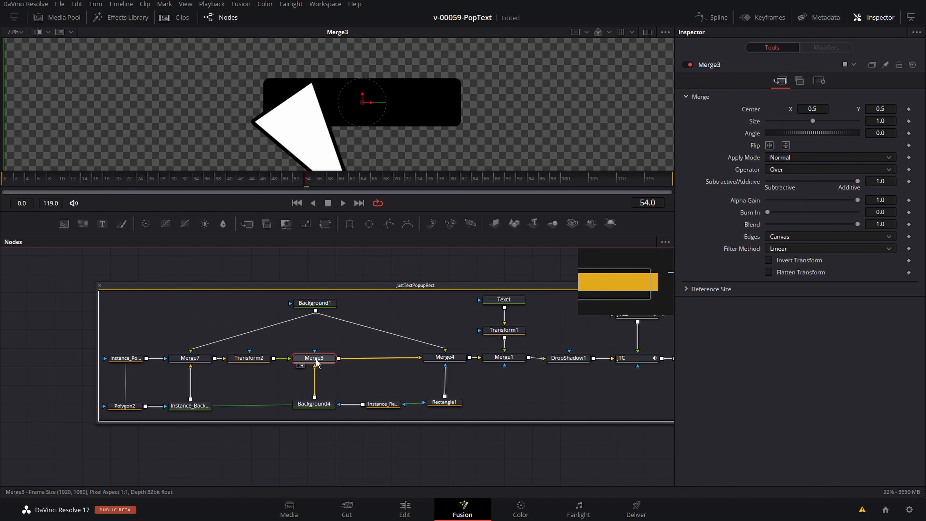
click(318, 306)
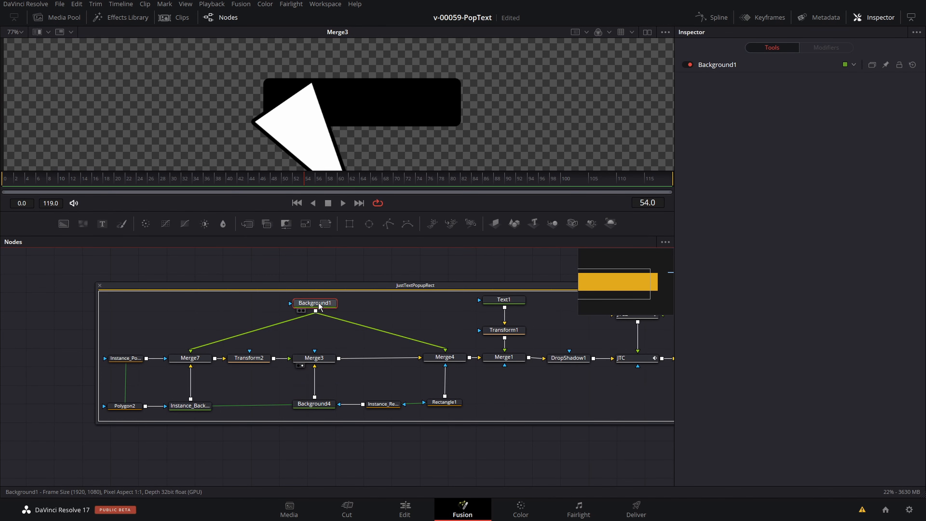
click(727, 65)
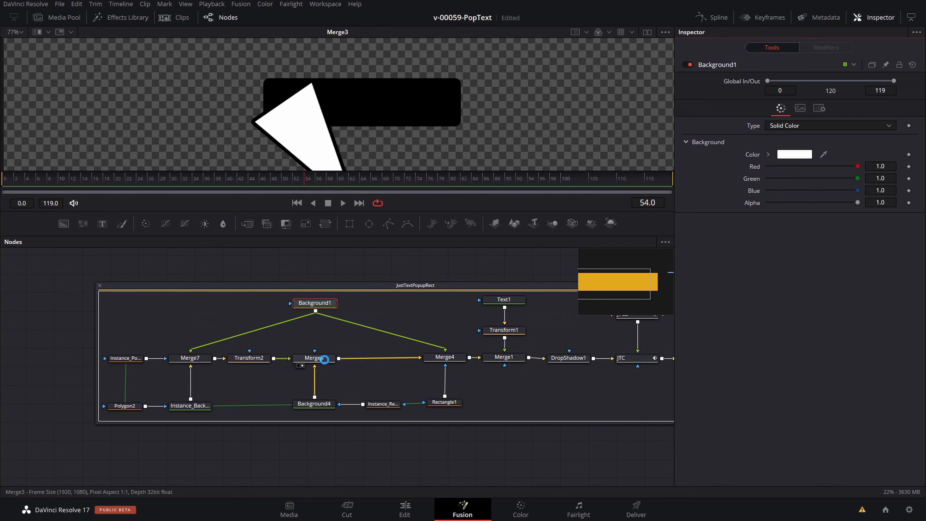
Display Merge4 in the viewer and examine the Rectangle1 mask, highlighting the Text1 data window part of its Width expression
click(451, 359)
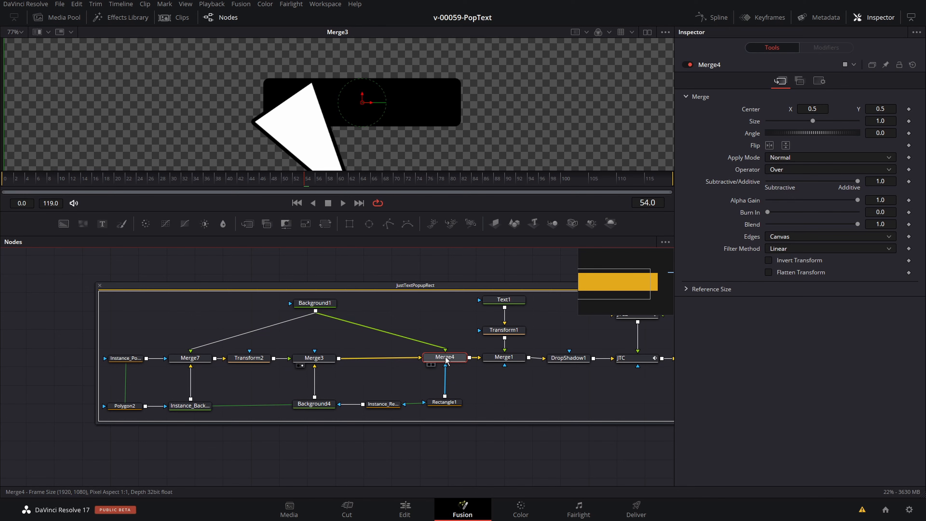
key(1)
click(445, 403)
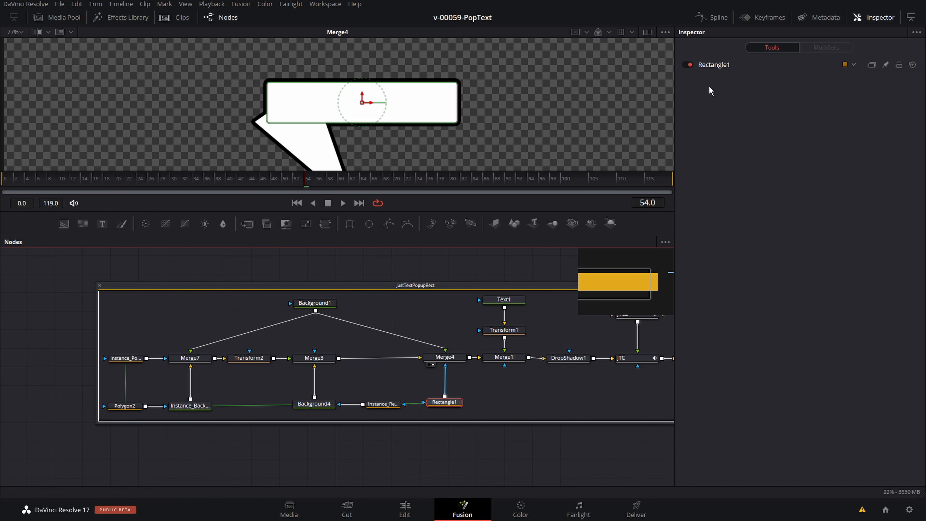
click(713, 65)
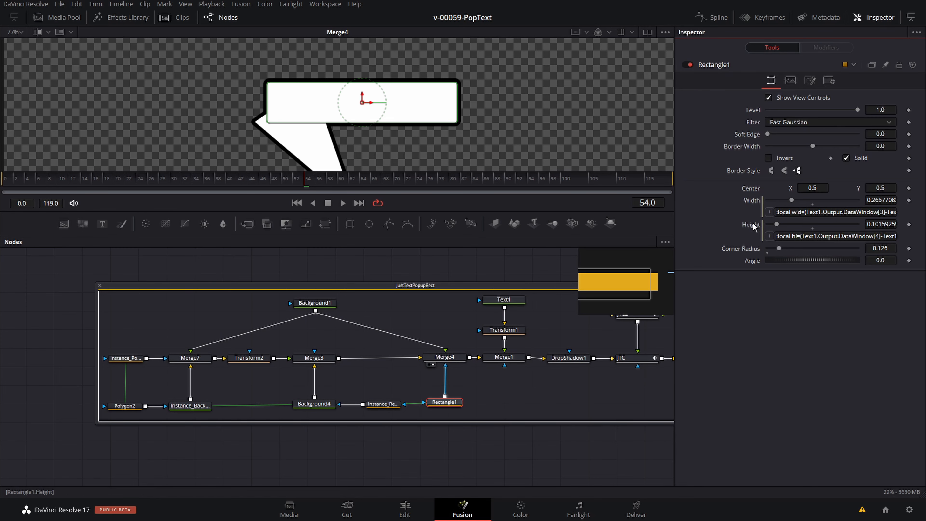
drag(816, 211, 895, 212)
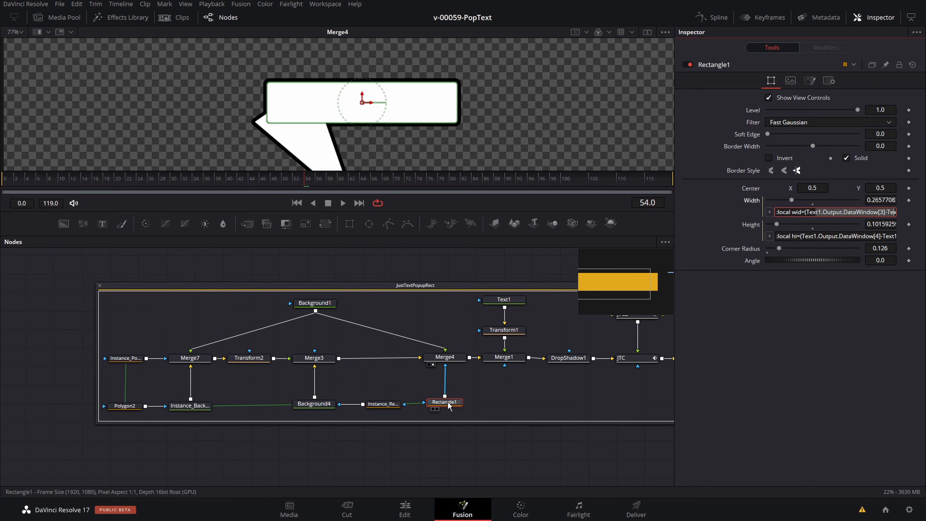
mouse_move(445, 405)
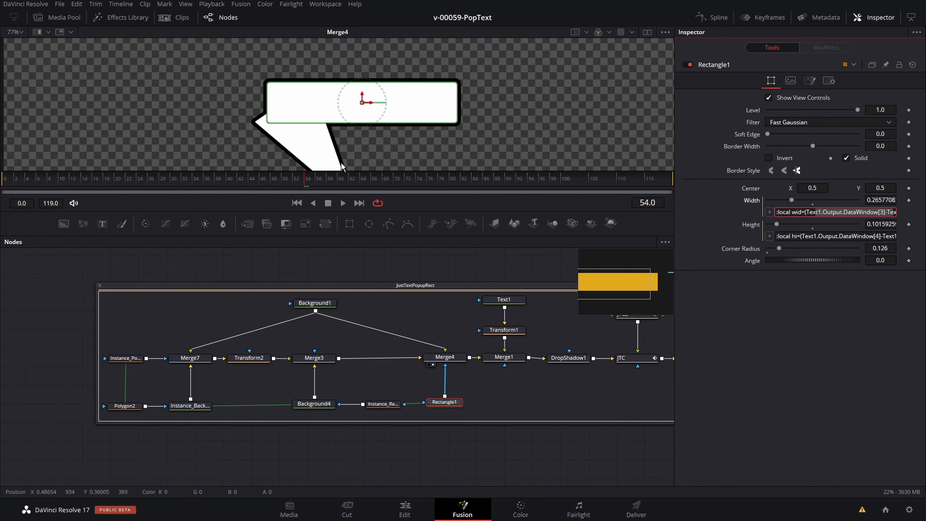
Extend the Text1 wording to "JustPopupTextRect sadf asdf sadf" and display the Merge1 node in the viewer
click(503, 299)
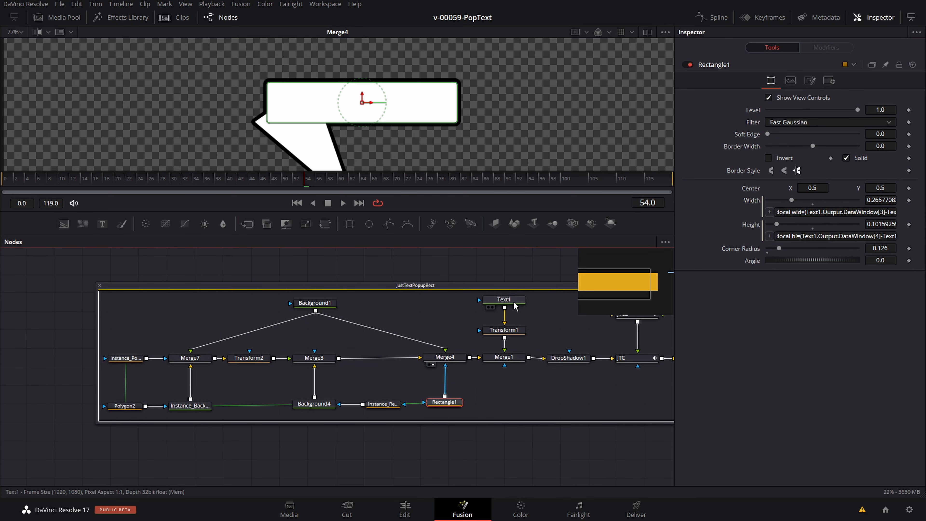
click(711, 68)
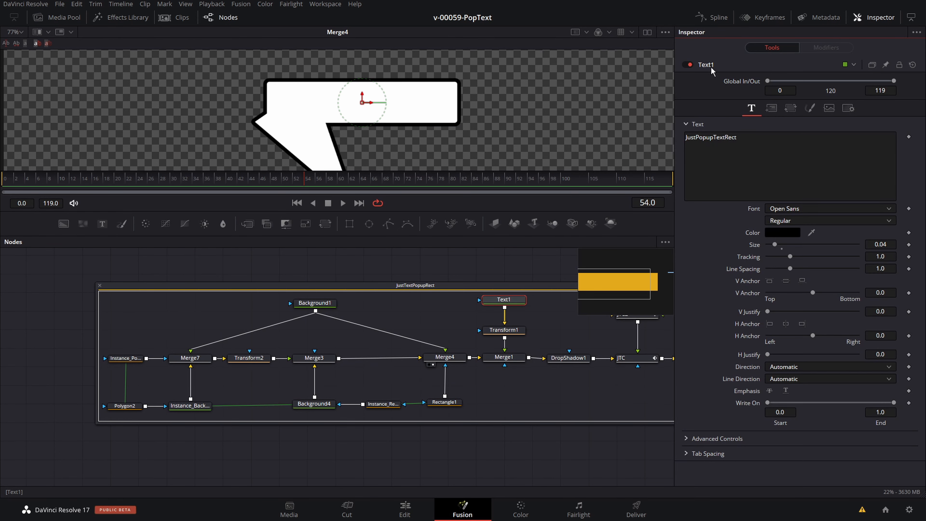
click(768, 149)
text(sadf asdf sadf)
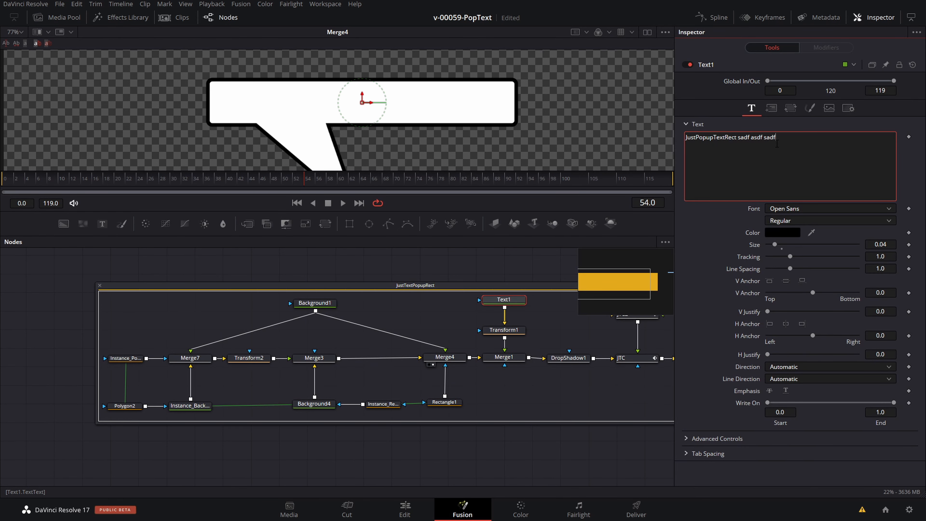
click(507, 358)
key(1)
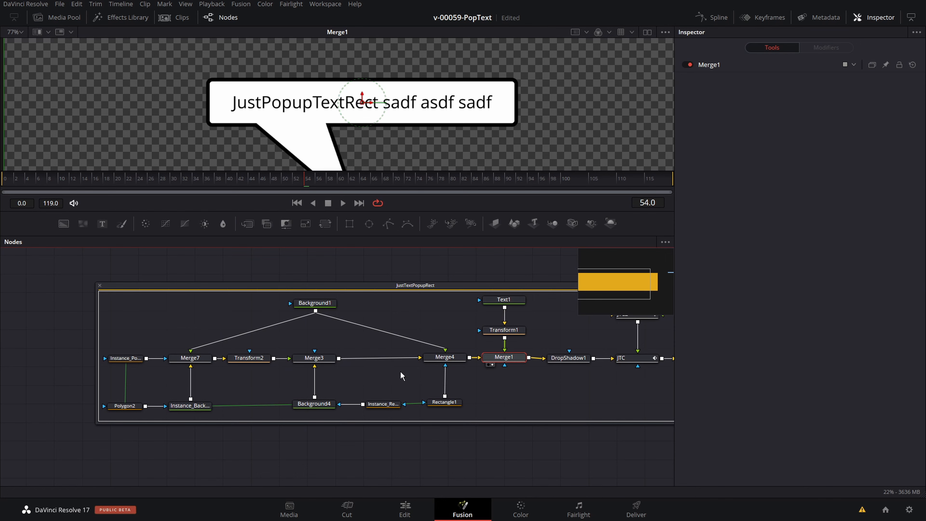
Follow the node chain from Merge4 through DropShadow1 and examine the JTC and JTC2 nodes
click(439, 359)
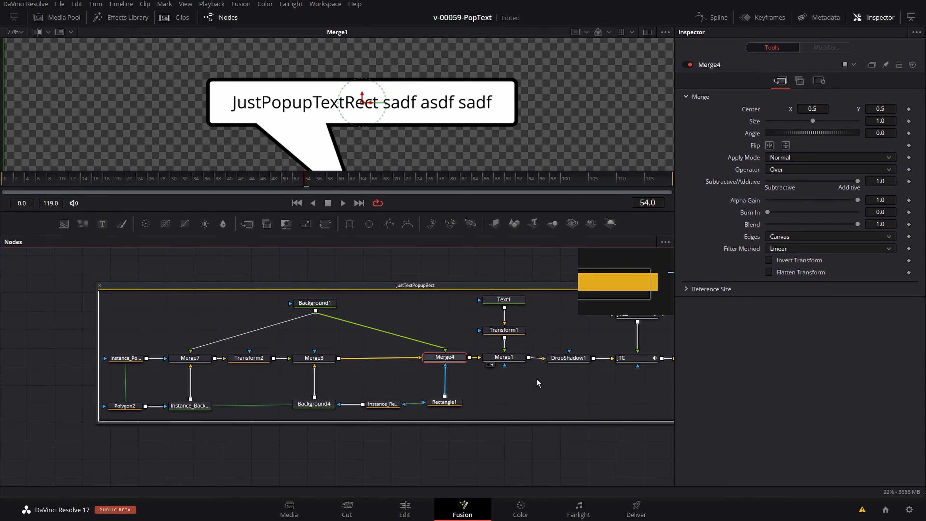
scroll(455, 368, right, 3)
click(496, 364)
scroll(495, 365, right, 3)
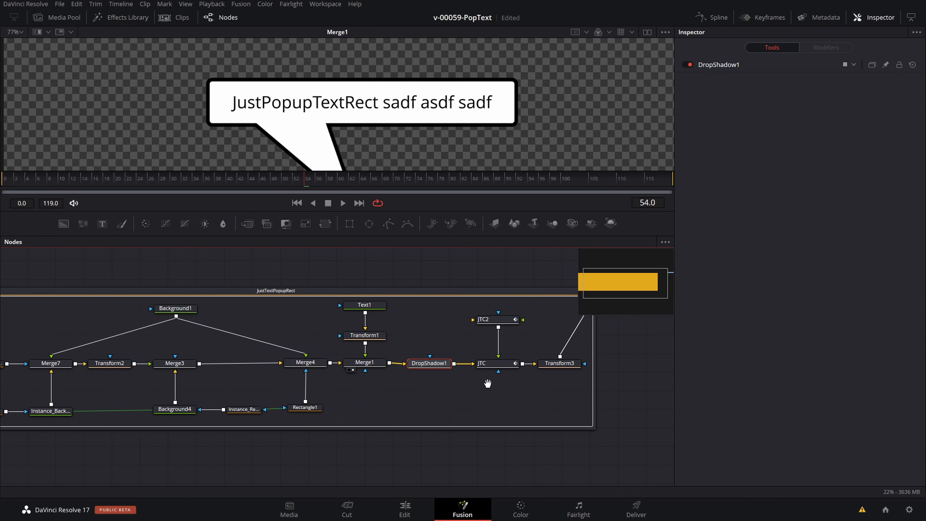
click(496, 321)
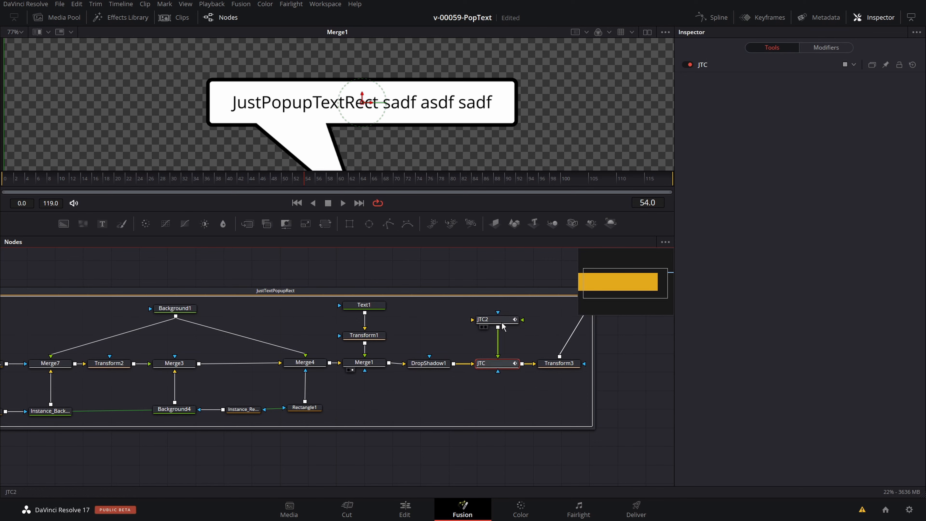
click(500, 364)
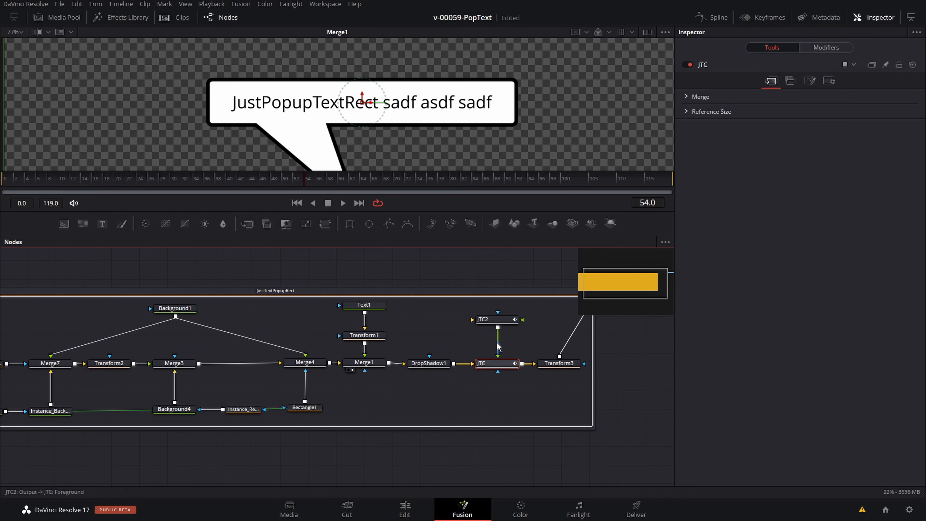
Display Transform3 in the viewer and play the title animation from near the beginning of the timeline
click(450, 340)
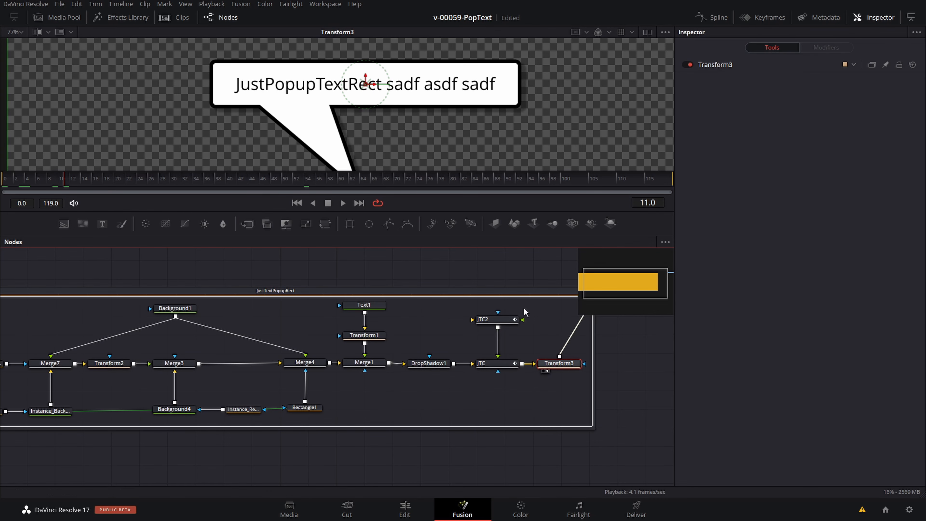
click(24, 184)
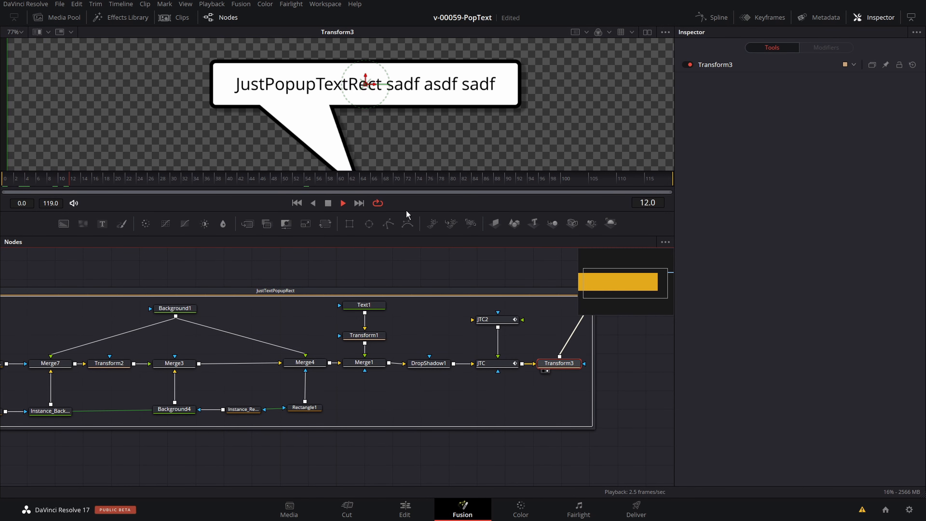